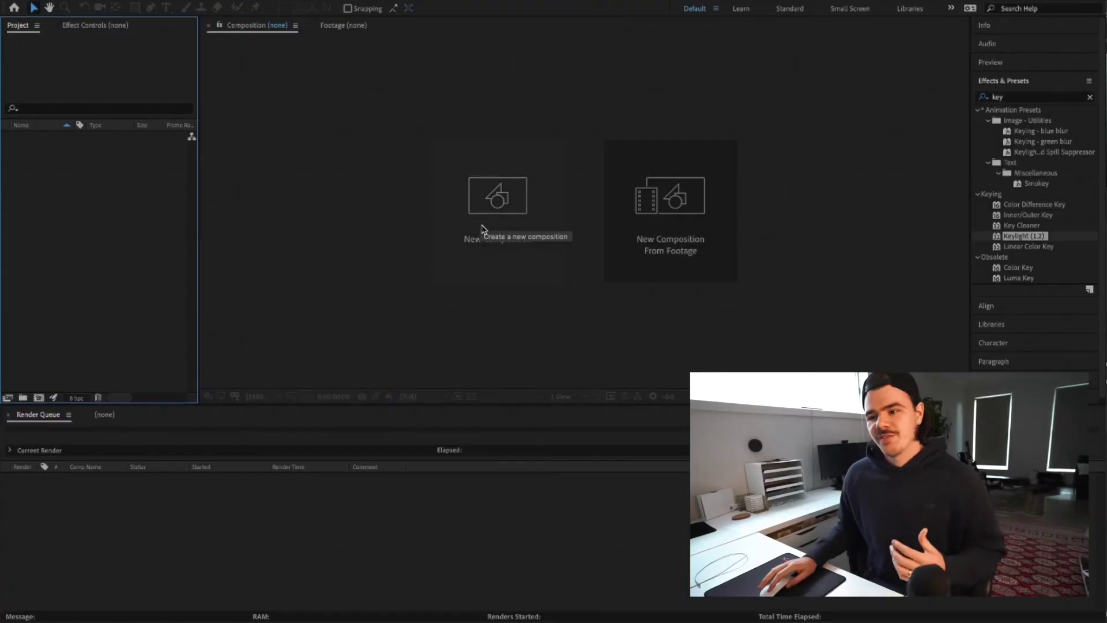
Create an empty Comp 1 at 1080 × 1080 and 29.97 fps
{"action": "left_click", "coordinate": [497, 213]}
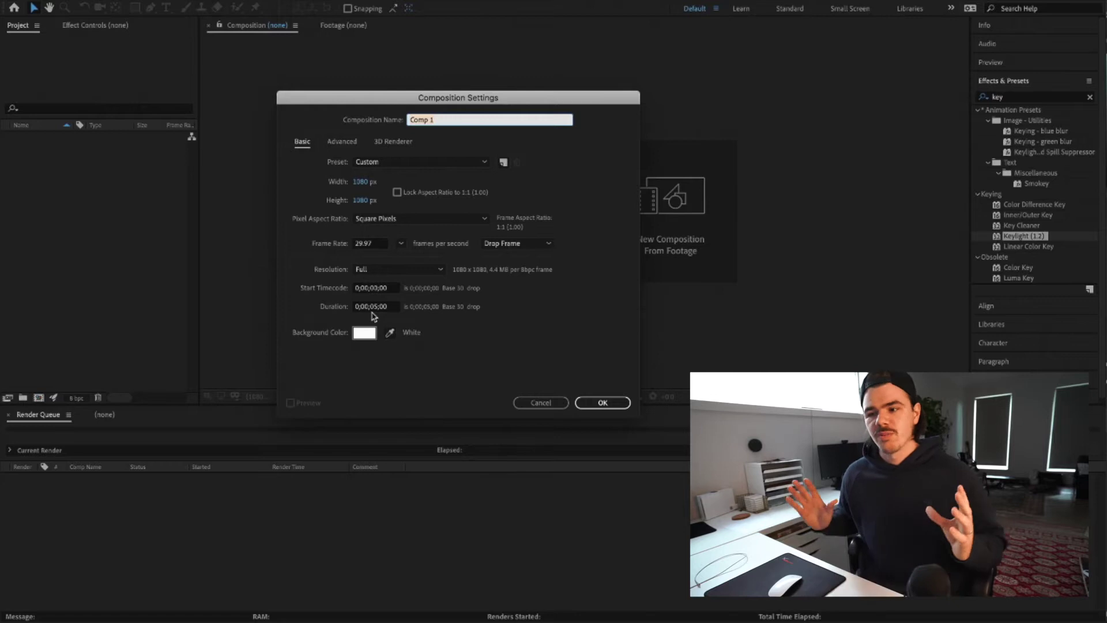
{"action": "left_click", "coordinate": [602, 403]}
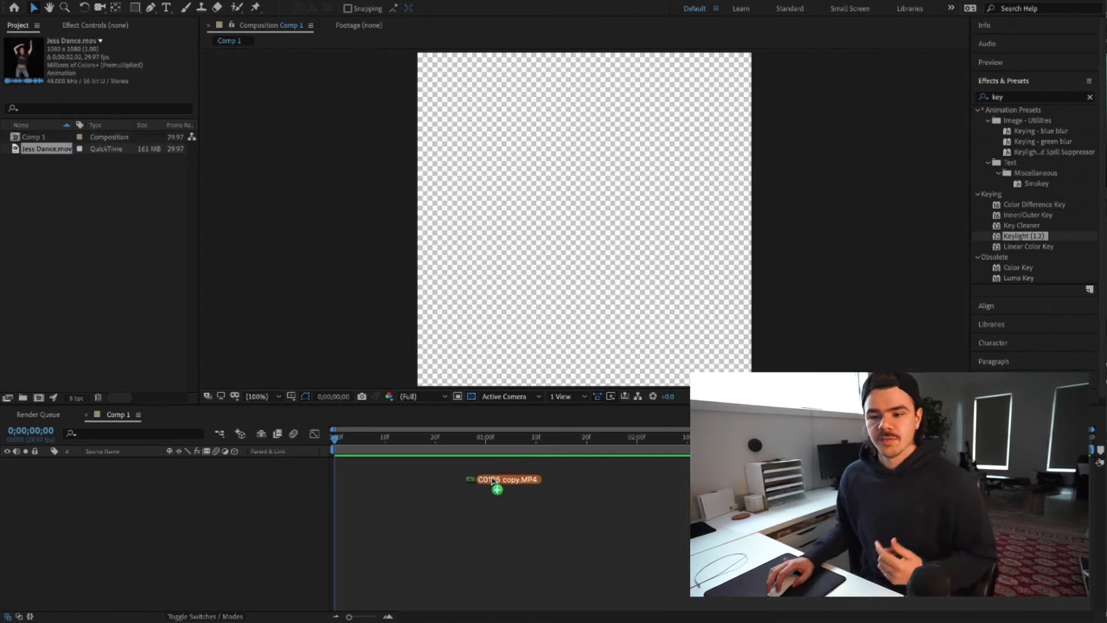
Drop C0125 copy.MP4 into Comp 1, nudge it right, preview it, and drag its in-point later
{"action": "left_click_drag", "start_coordinate": [494, 477], "coordinate": [192, 486]}
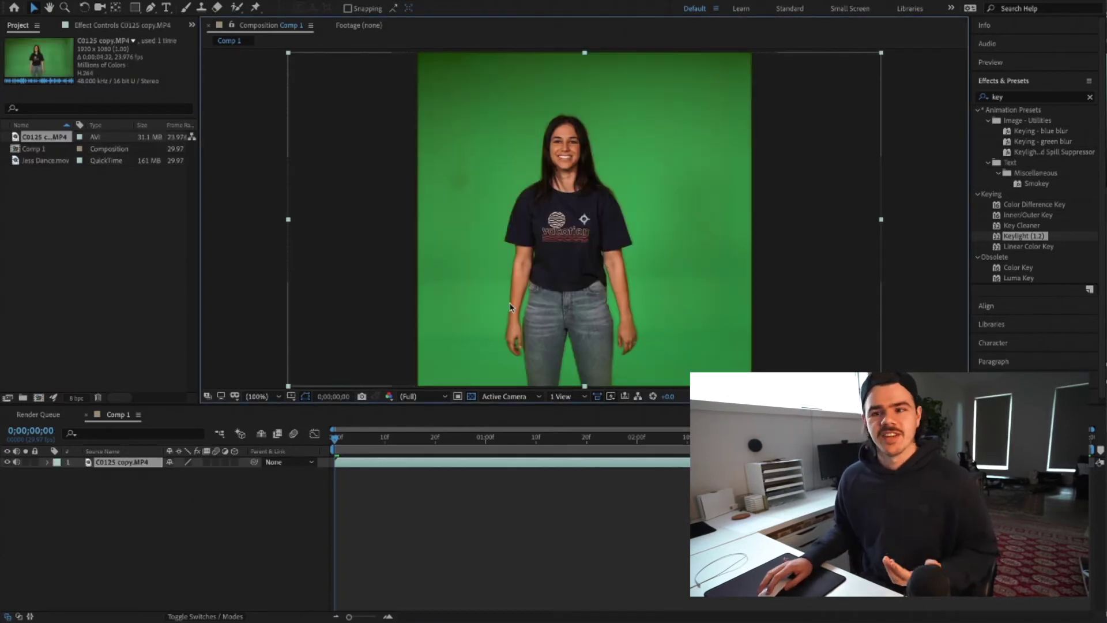
{"action": "left_click_drag", "start_coordinate": [555, 275], "coordinate": [577, 277]}
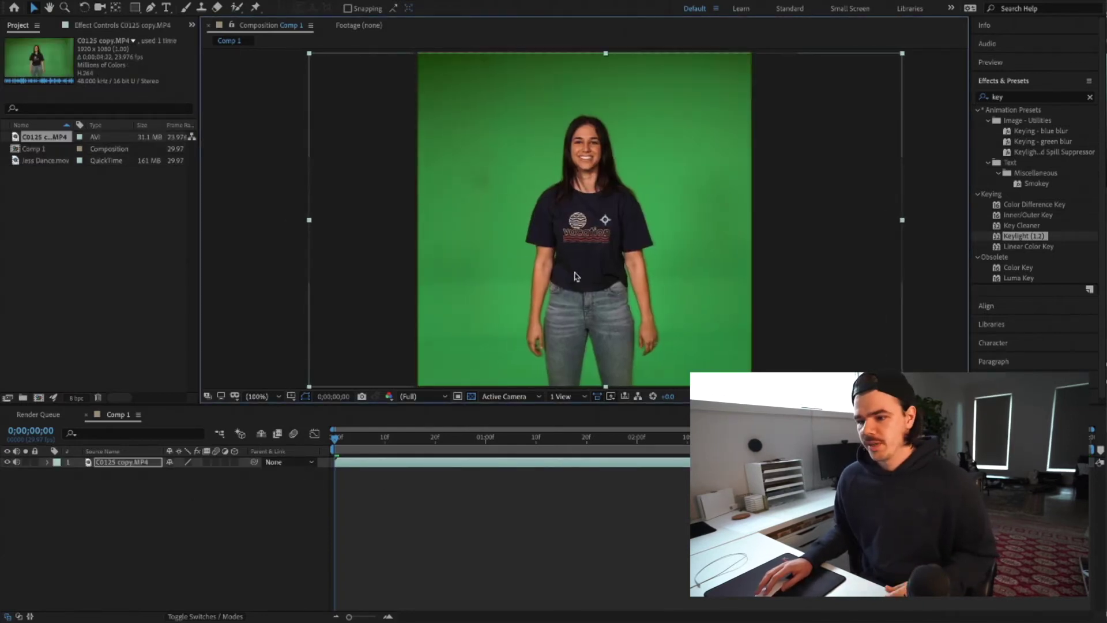
{"action": "key", "text": "space"}
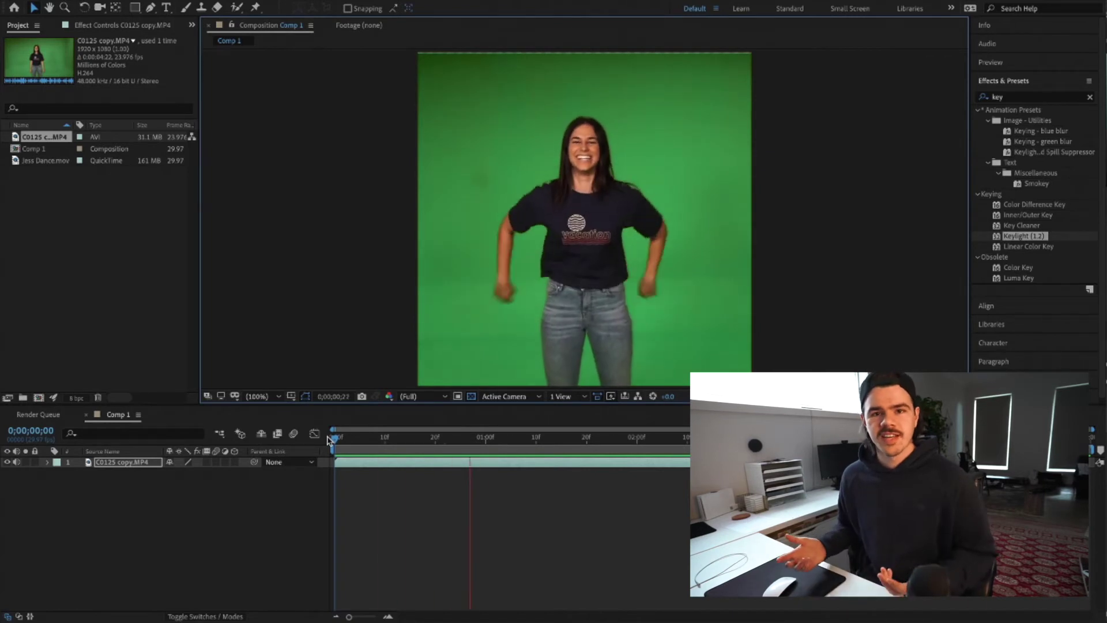
{"action": "key", "text": "space"}
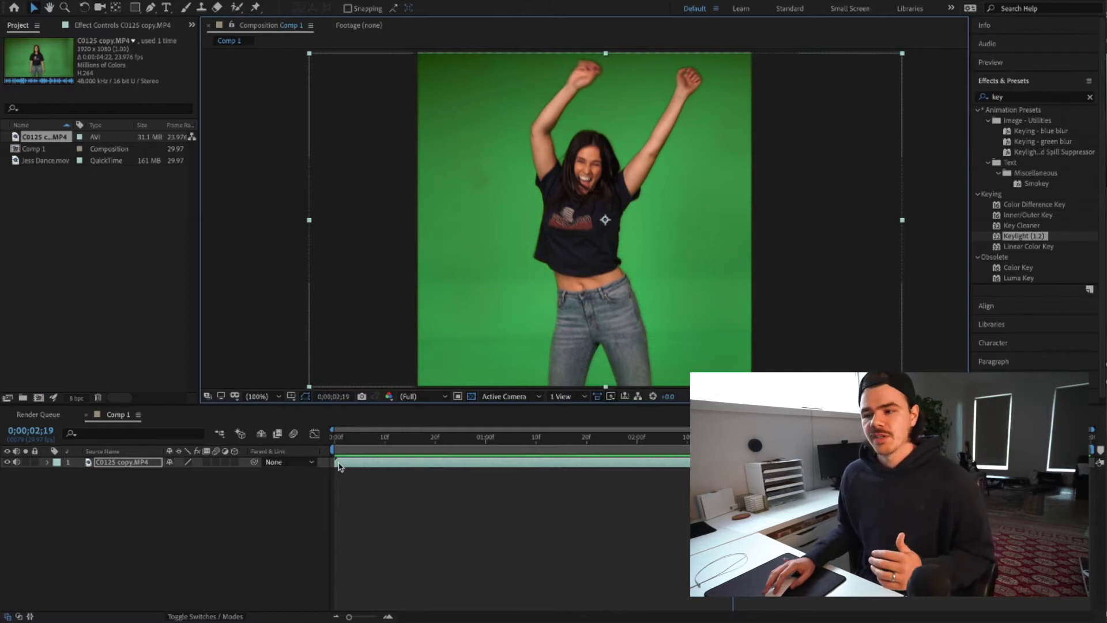
{"action": "left_click", "coordinate": [127, 461]}
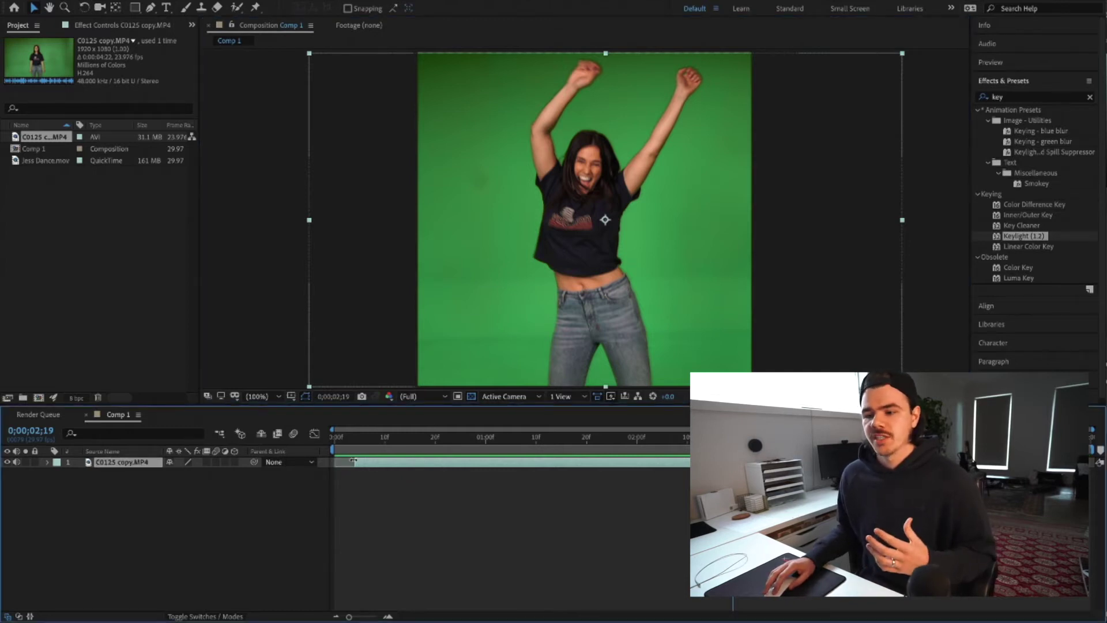
{"action": "left_click_drag", "start_coordinate": [354, 460], "coordinate": [566, 440]}
In the Layer view, trim the clip to 0:00:01:19–0:00:03:17 (2 seconds) and preview it
{"action": "double_click", "coordinate": [501, 463]}
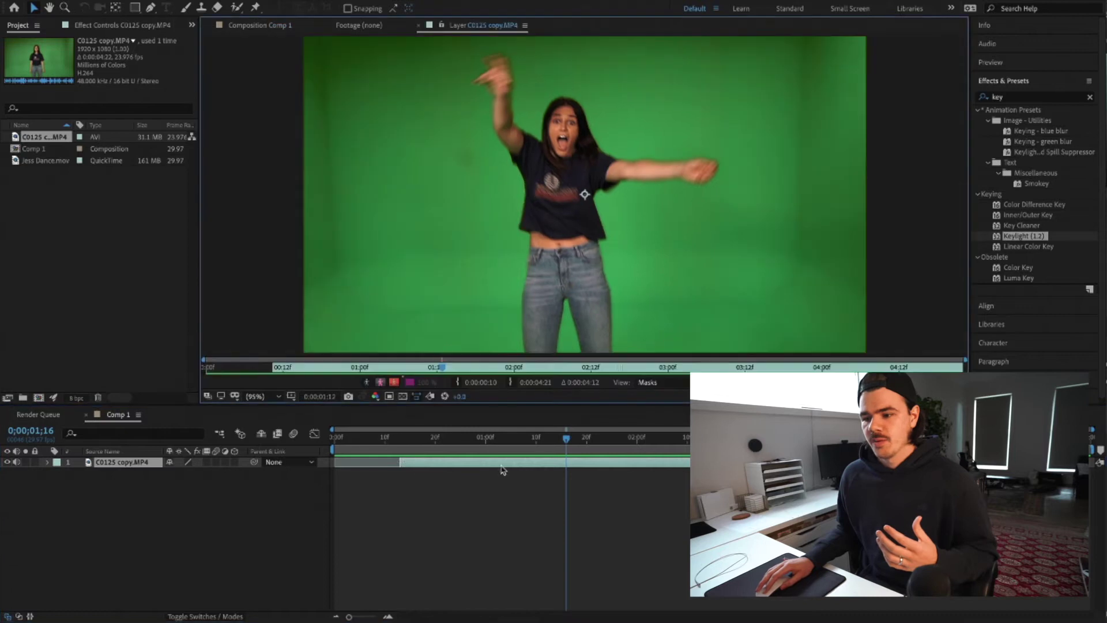
{"action": "left_click_drag", "start_coordinate": [402, 464], "coordinate": [354, 468]}
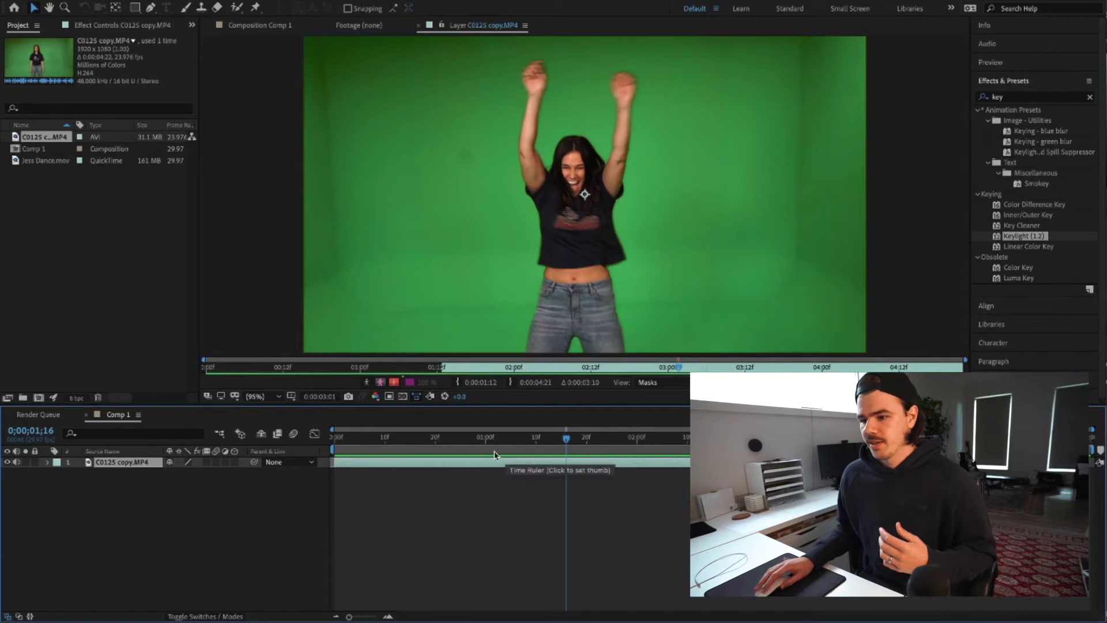
{"action": "left_click_drag", "start_coordinate": [567, 438], "coordinate": [528, 443]}
{"action": "key", "text": "space"}
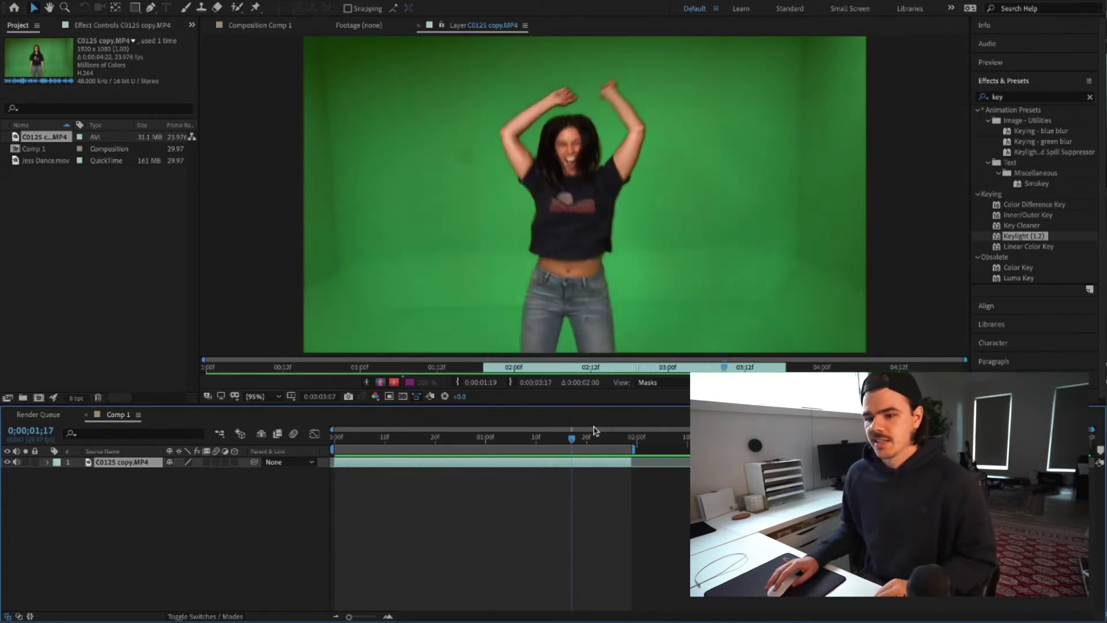
Search 'key' in Effects & Presets and apply Keylight (1.2) to the C0125 copy.MP4 layer
{"action": "left_click", "coordinate": [1010, 98]}
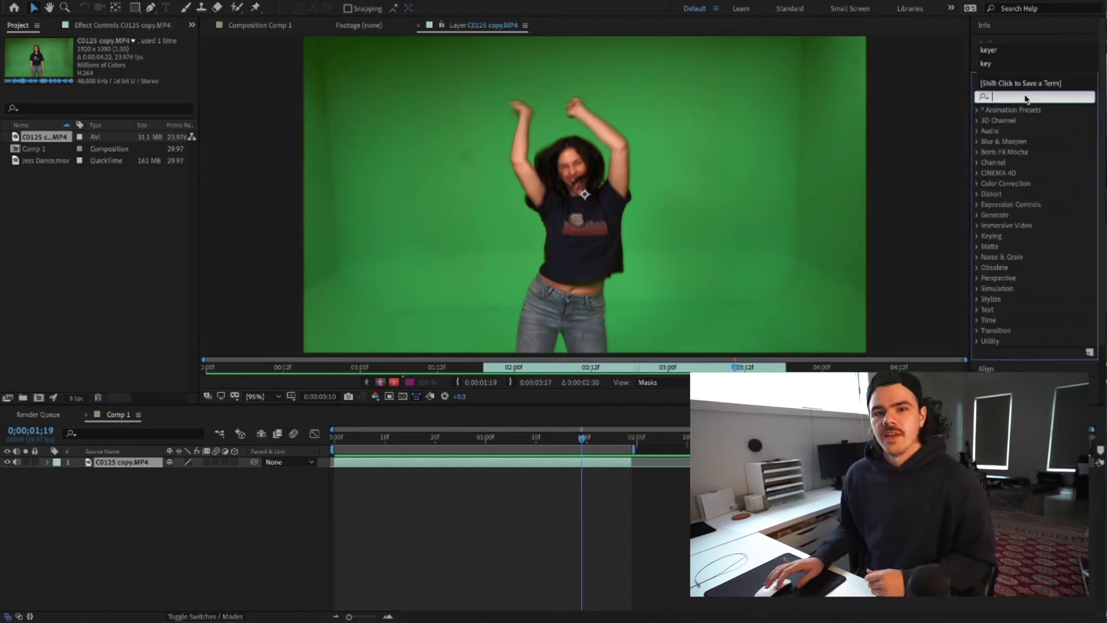
{"action": "key", "text": "BackSpace"}
{"action": "key", "text": "BackSpace"}
{"action": "key", "text": "BackSpace"}
{"action": "type", "text": "key"}
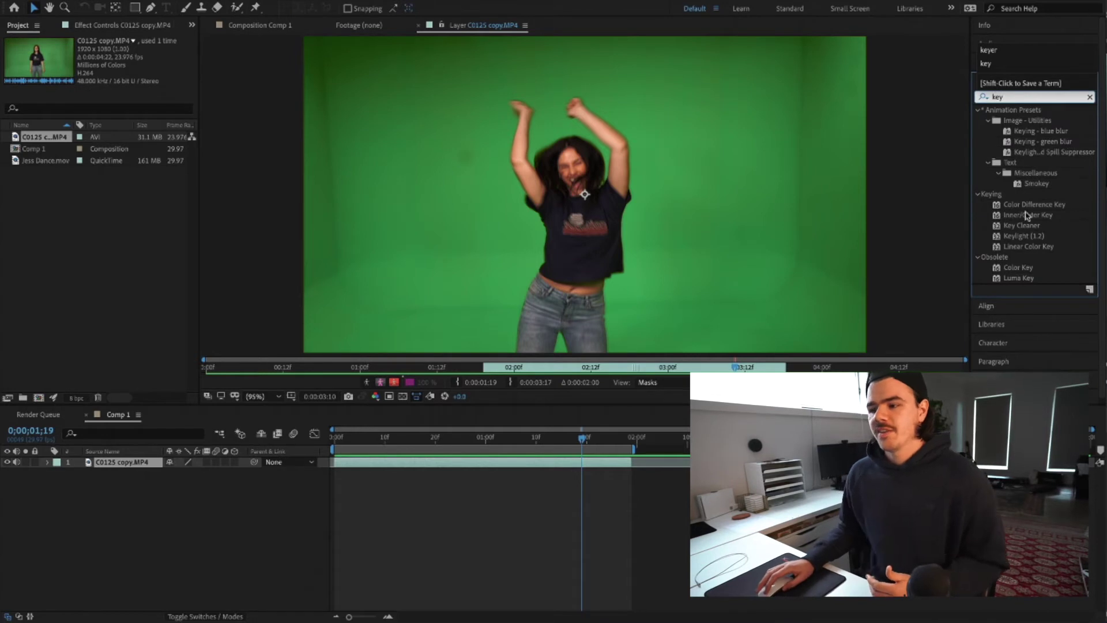
{"action": "left_click", "coordinate": [1023, 236]}
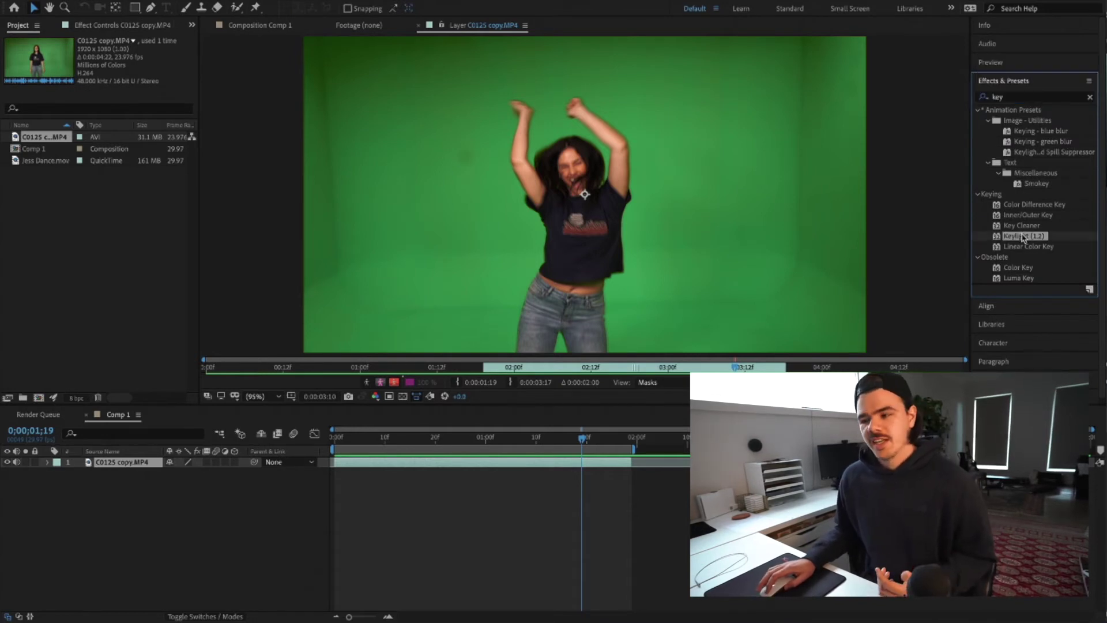
{"action": "left_click_drag", "start_coordinate": [1019, 241], "coordinate": [139, 465]}
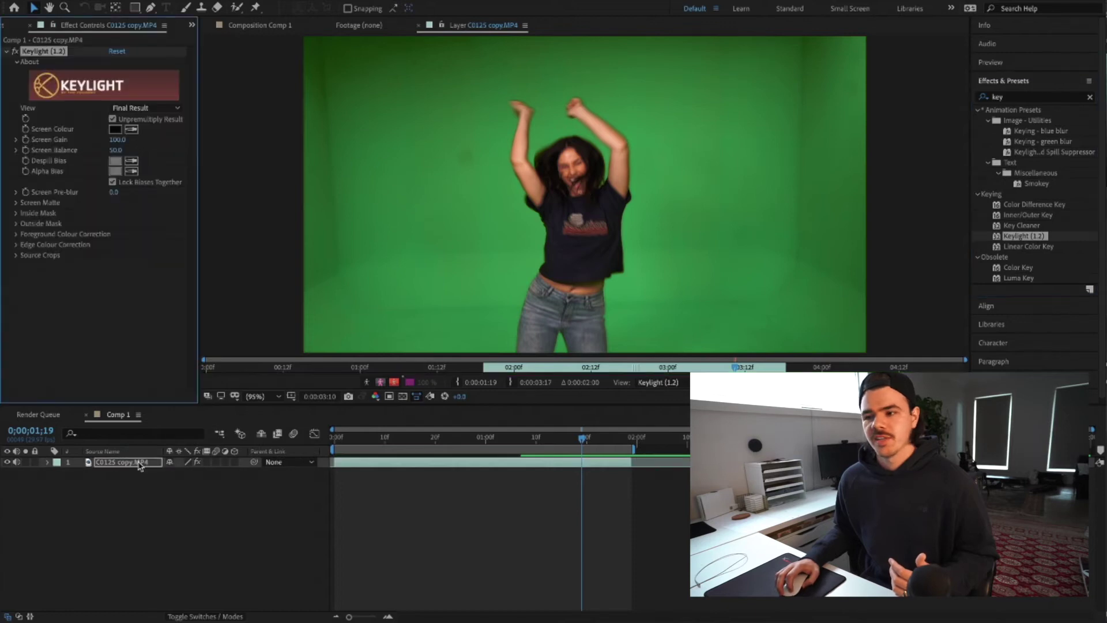
{"action": "left_click", "coordinate": [133, 126]}
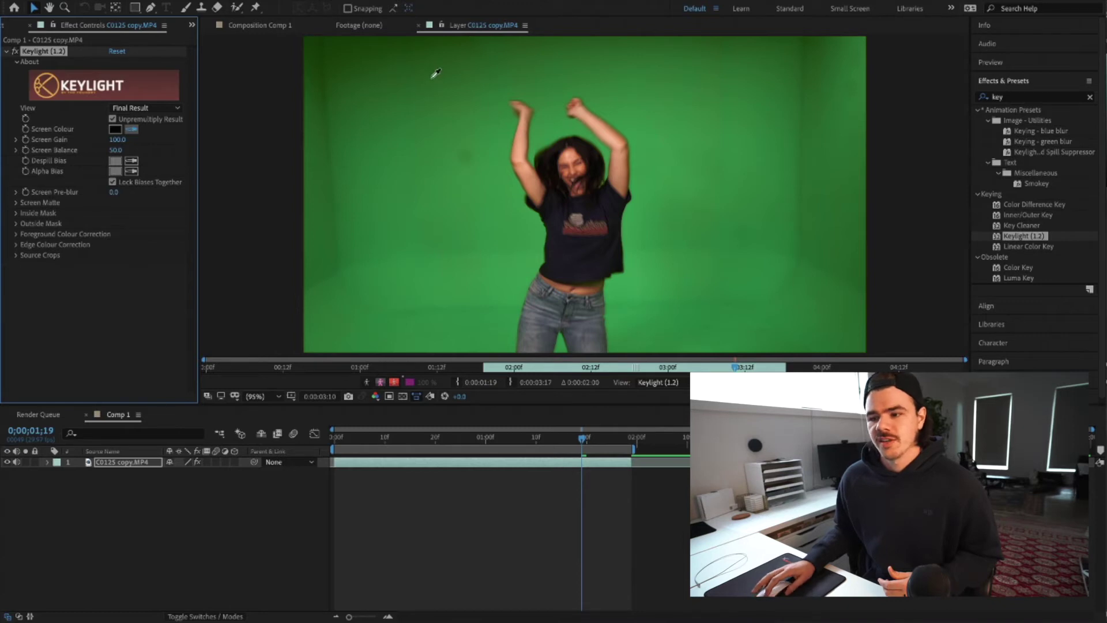
Sample the green screen as Keylight's Screen Colour, turn on the transparency grid, and return to Comp 1
{"action": "left_click", "coordinate": [434, 76]}
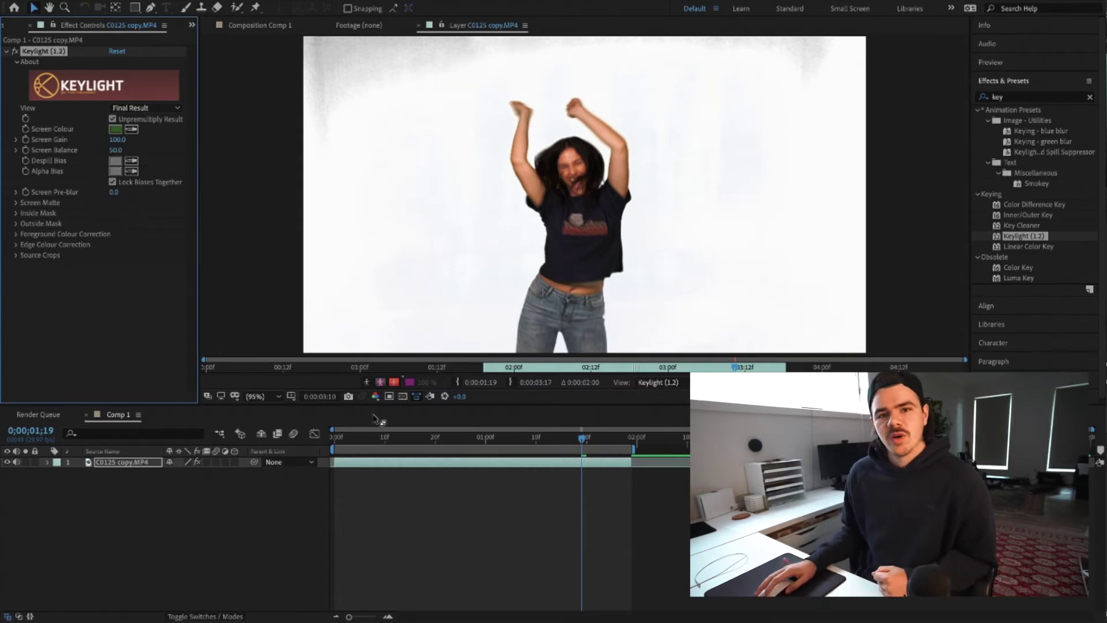
{"action": "left_click", "coordinate": [402, 399]}
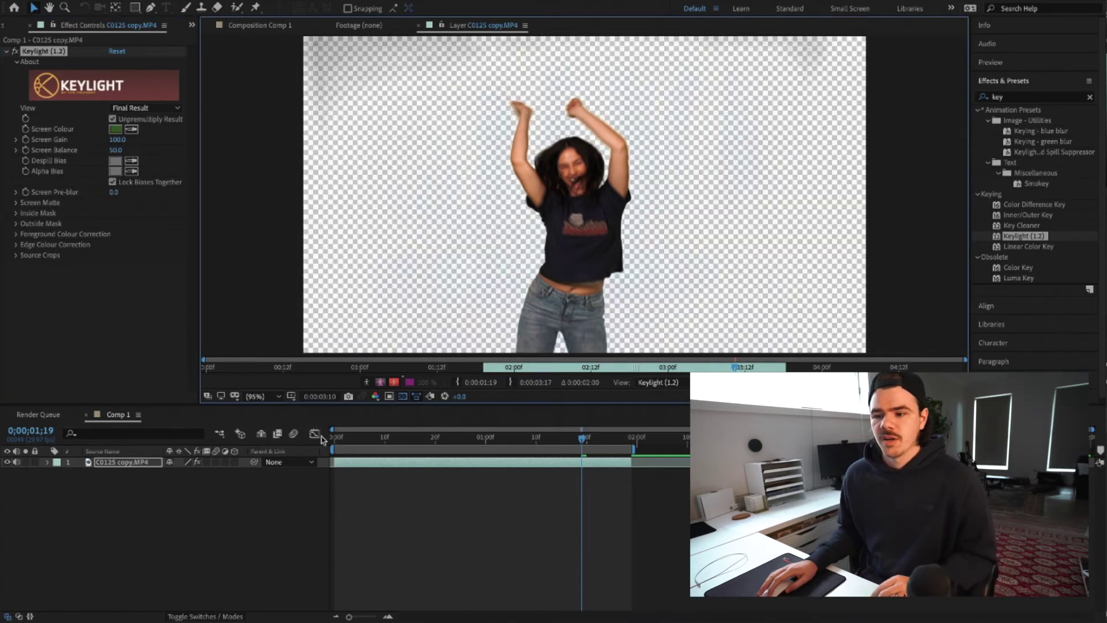
{"action": "left_click", "coordinate": [340, 439]}
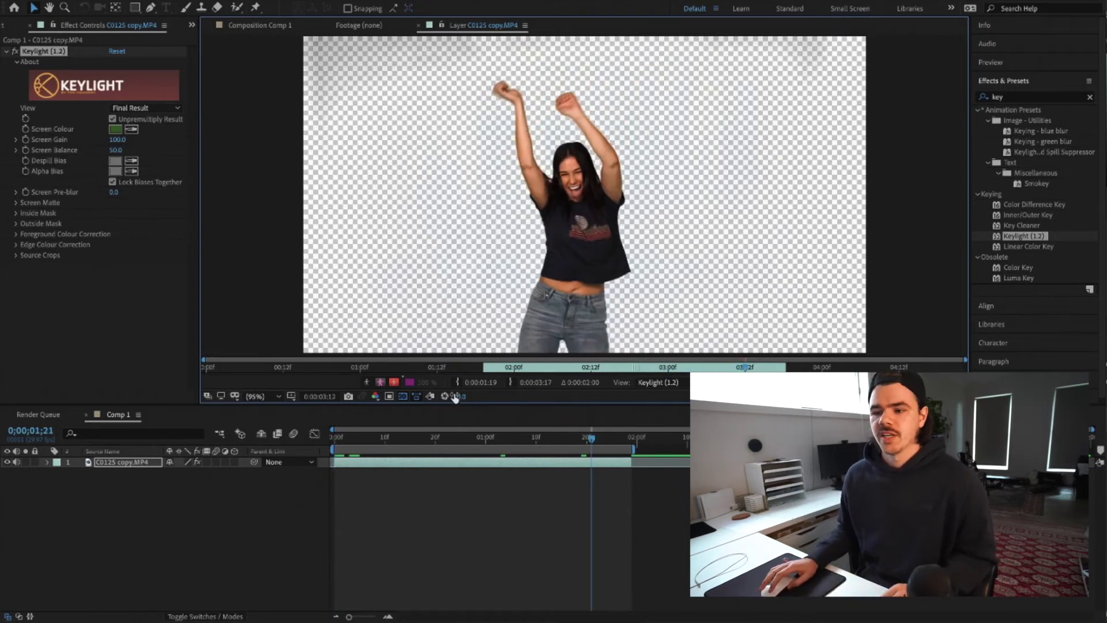
{"action": "left_click", "coordinate": [269, 27]}
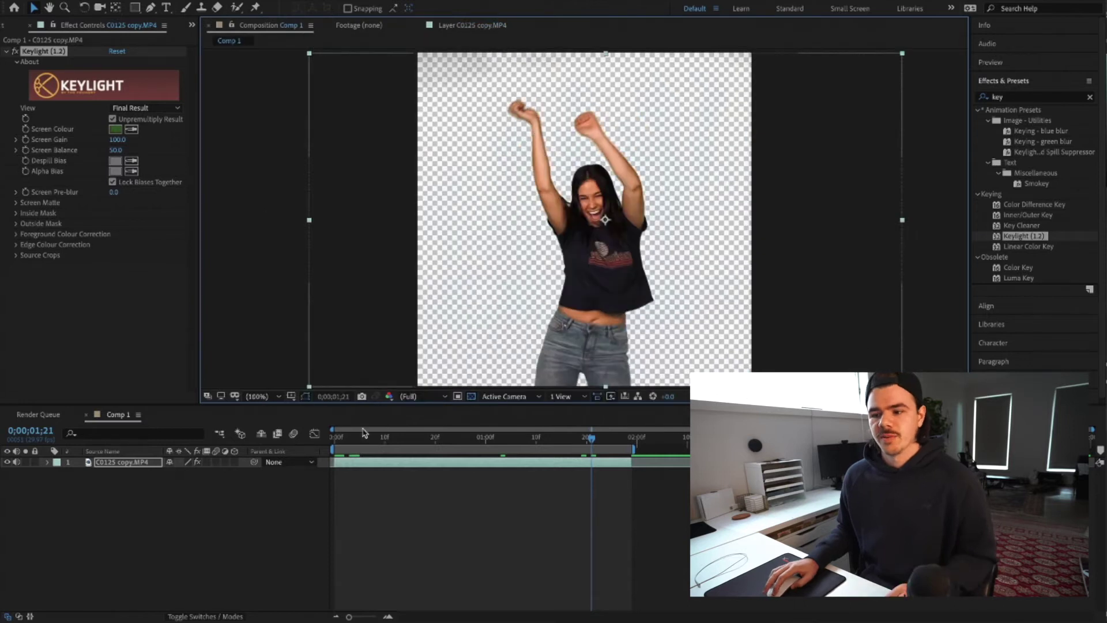
{"action": "left_click_drag", "start_coordinate": [363, 438], "coordinate": [321, 443]}
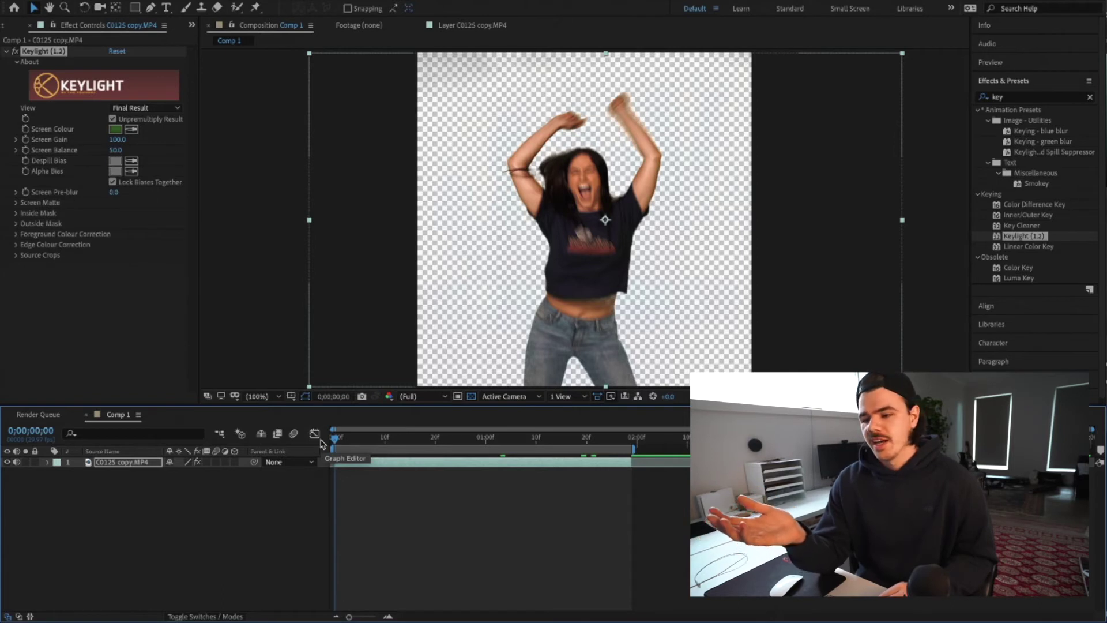
{"action": "key", "text": "space"}
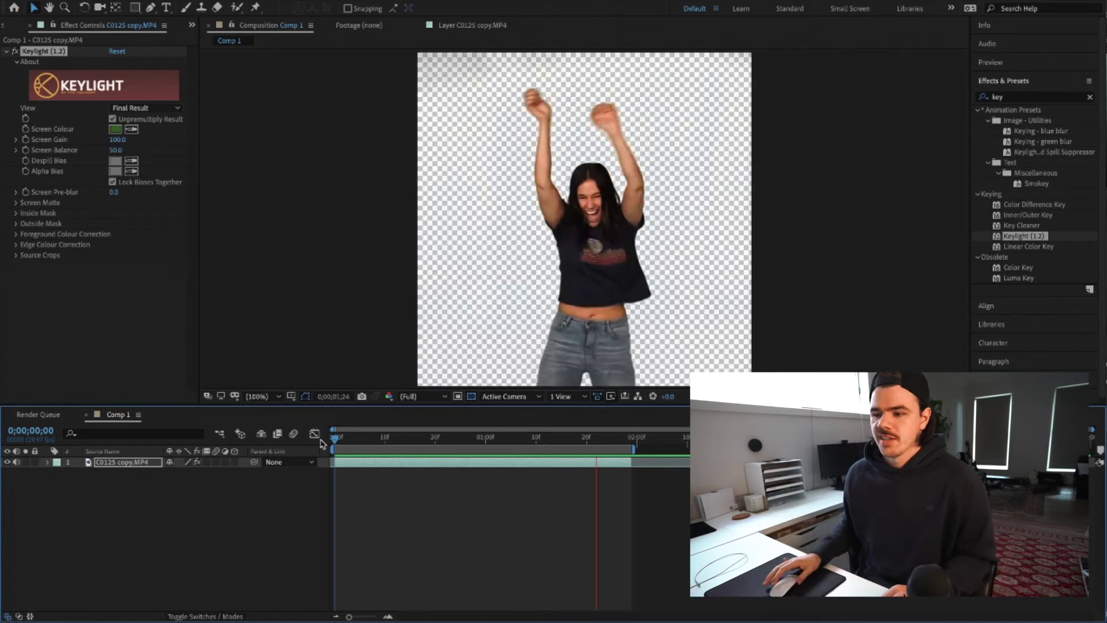
{"action": "key", "text": "space"}
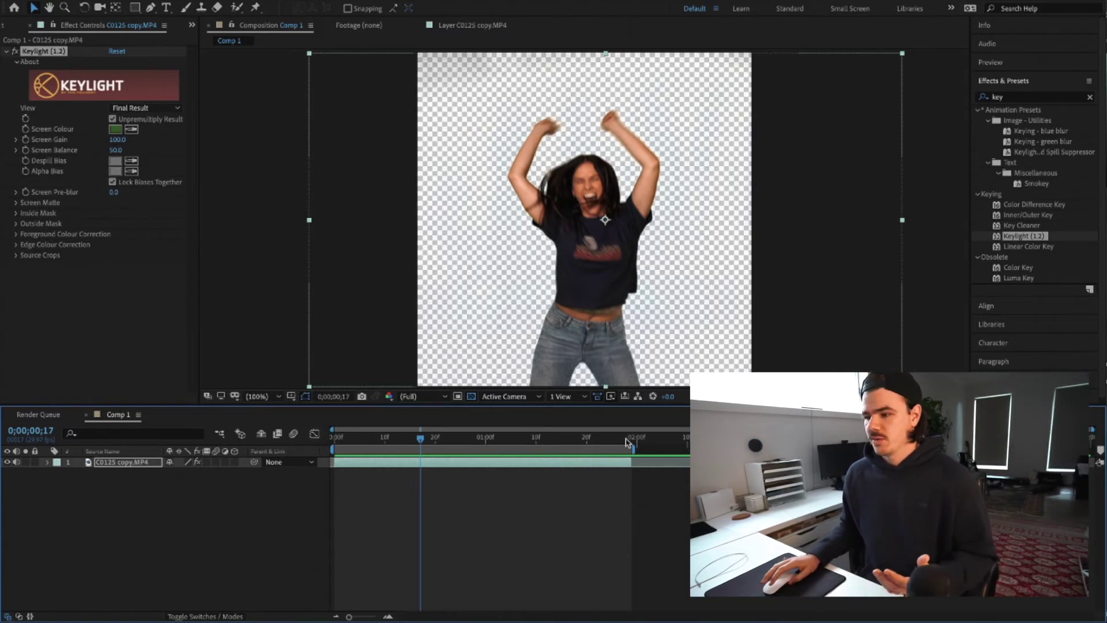
Add Comp 1 to the Render Queue and open its Lossless output module settings
{"action": "left_click", "coordinate": [110, 2]}
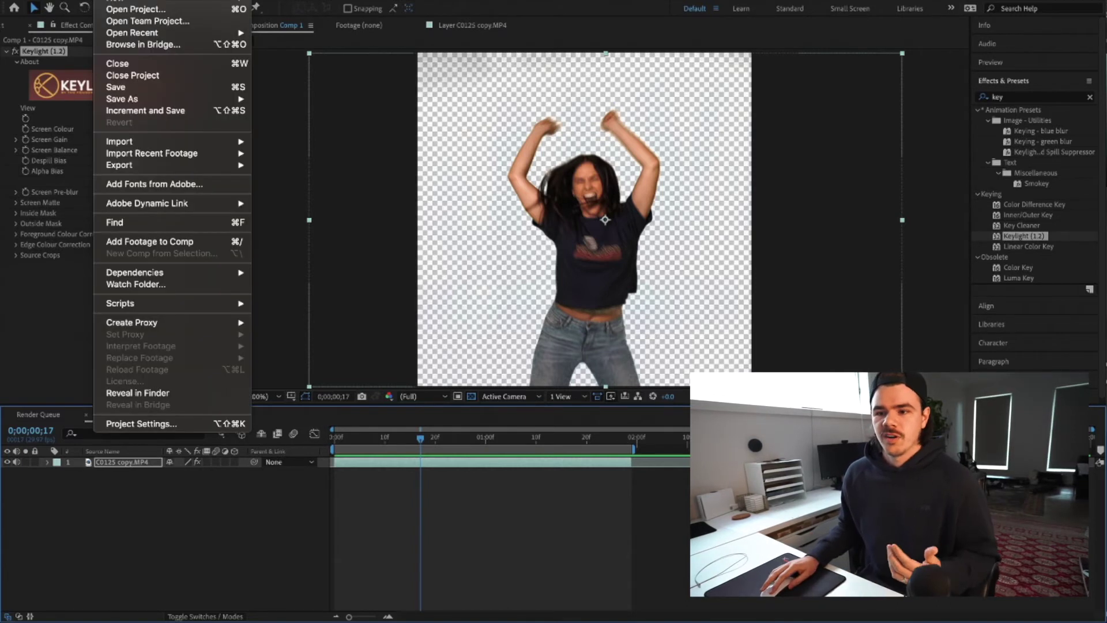
{"action": "mouse_move", "coordinate": [218, 171]}
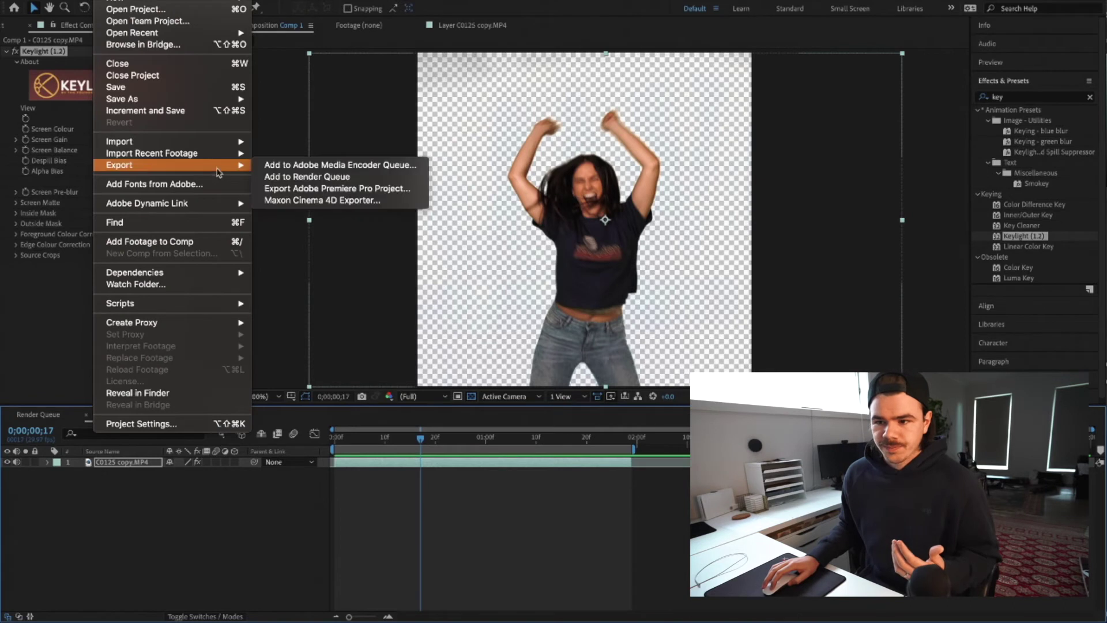
{"action": "left_click", "coordinate": [292, 176]}
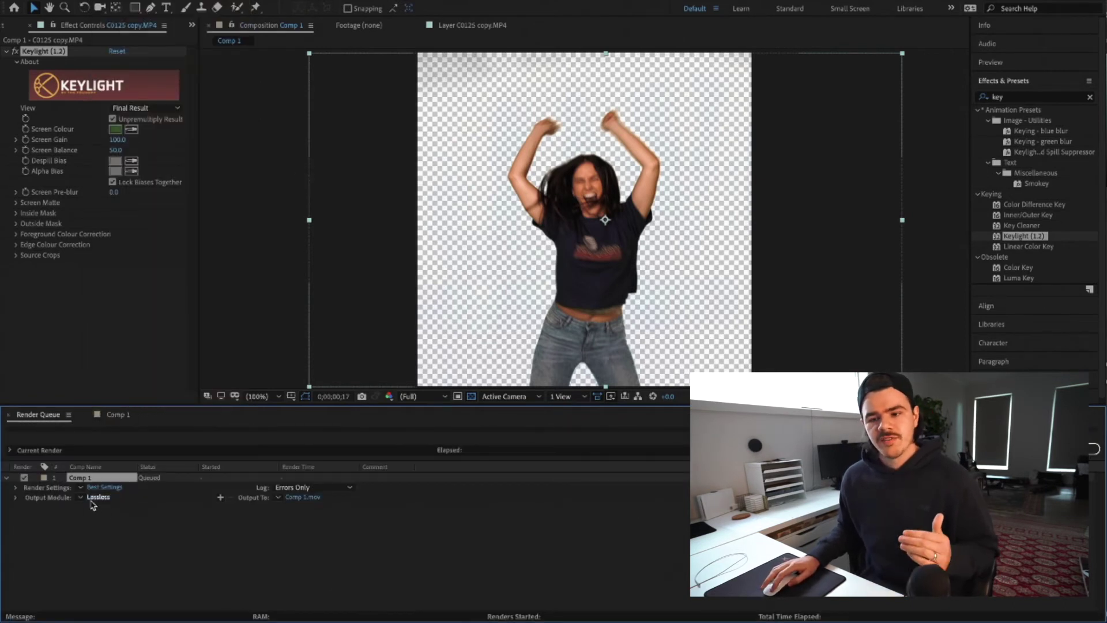
{"action": "left_click", "coordinate": [94, 498]}
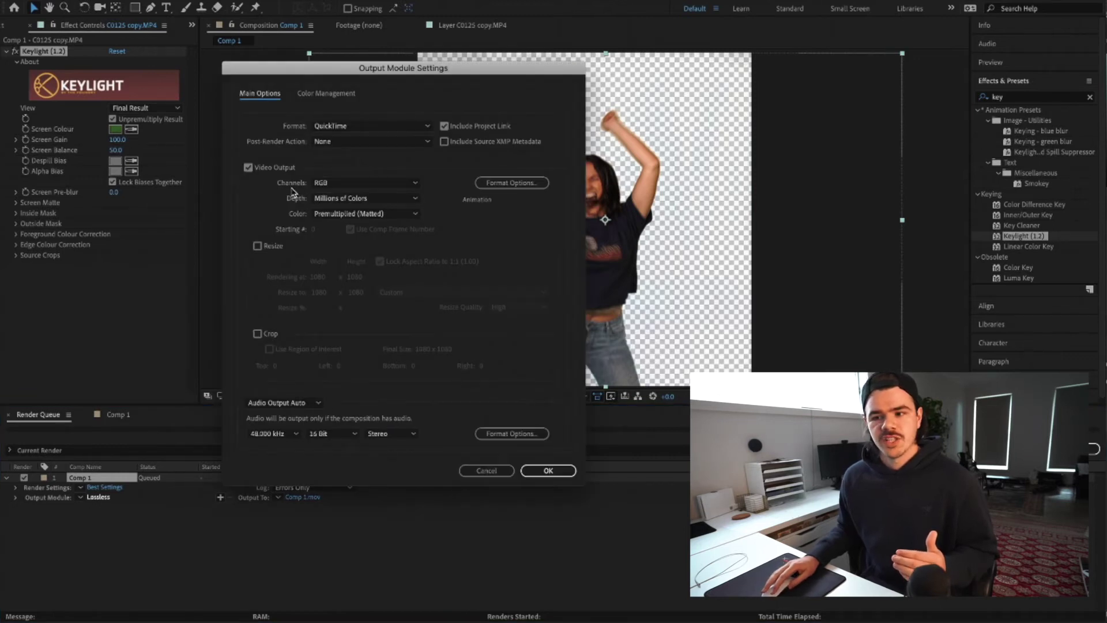
Set the output module's Channels to RGB + Alpha and confirm the settings
{"action": "left_click", "coordinate": [341, 184]}
{"action": "left_click", "coordinate": [341, 229]}
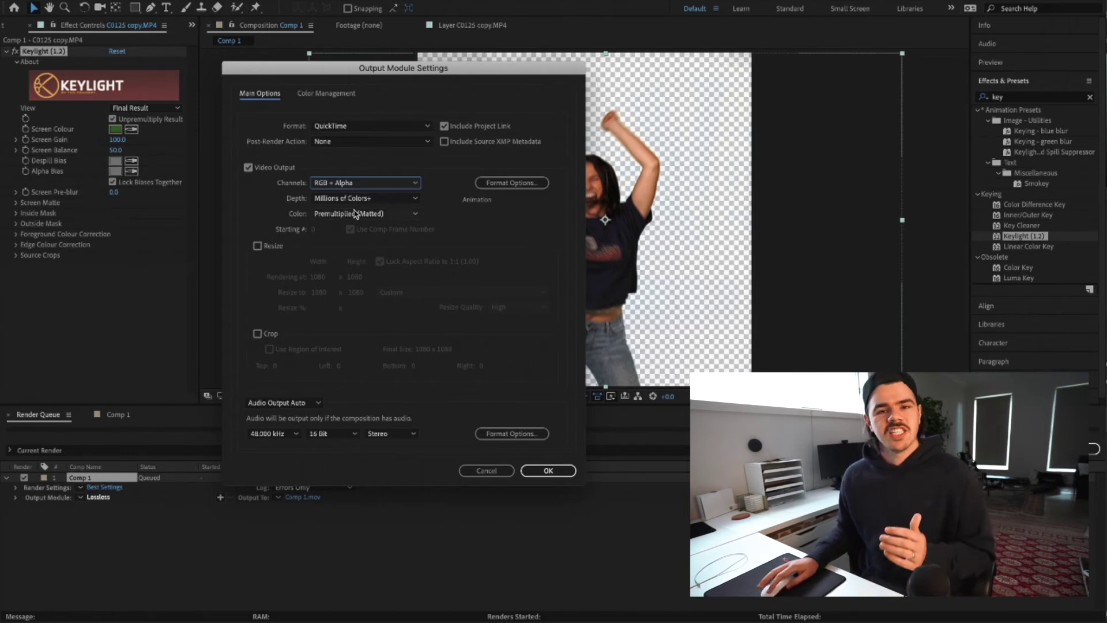
{"action": "left_click", "coordinate": [548, 470]}
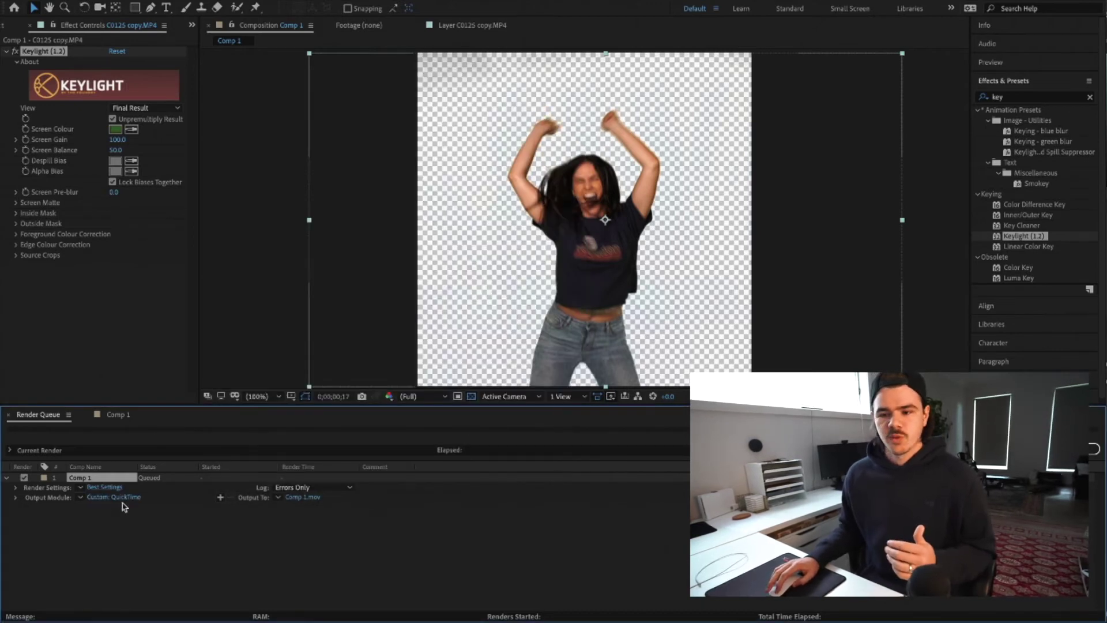
{"action": "left_click", "coordinate": [301, 497]}
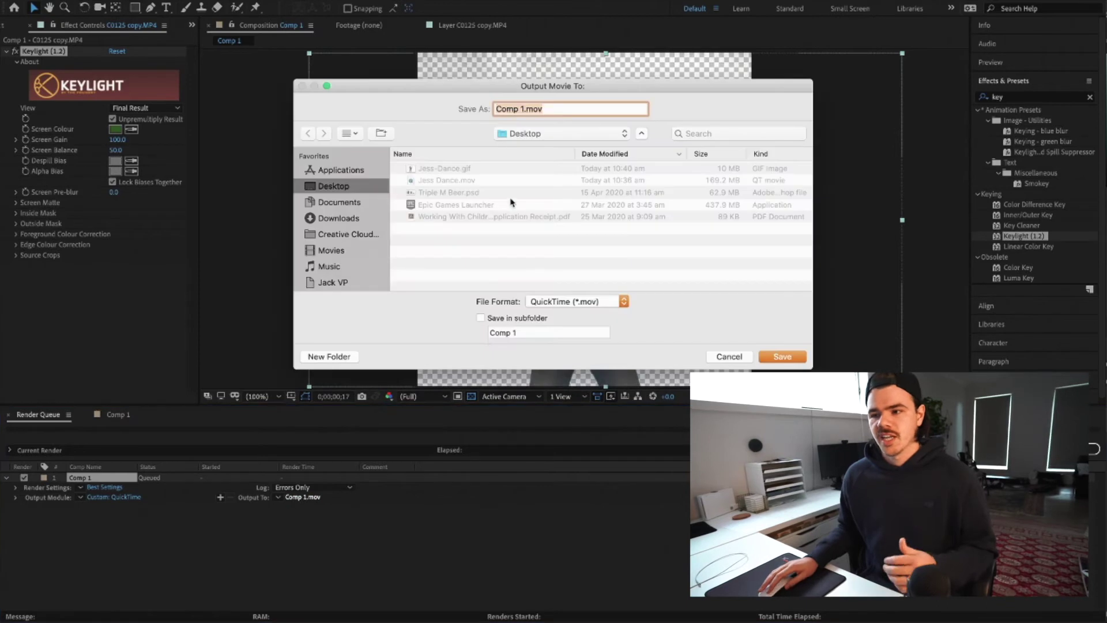
Save the output as Jess-Dance.mov on the Desktop and start the render
{"action": "left_click", "coordinate": [441, 171]}
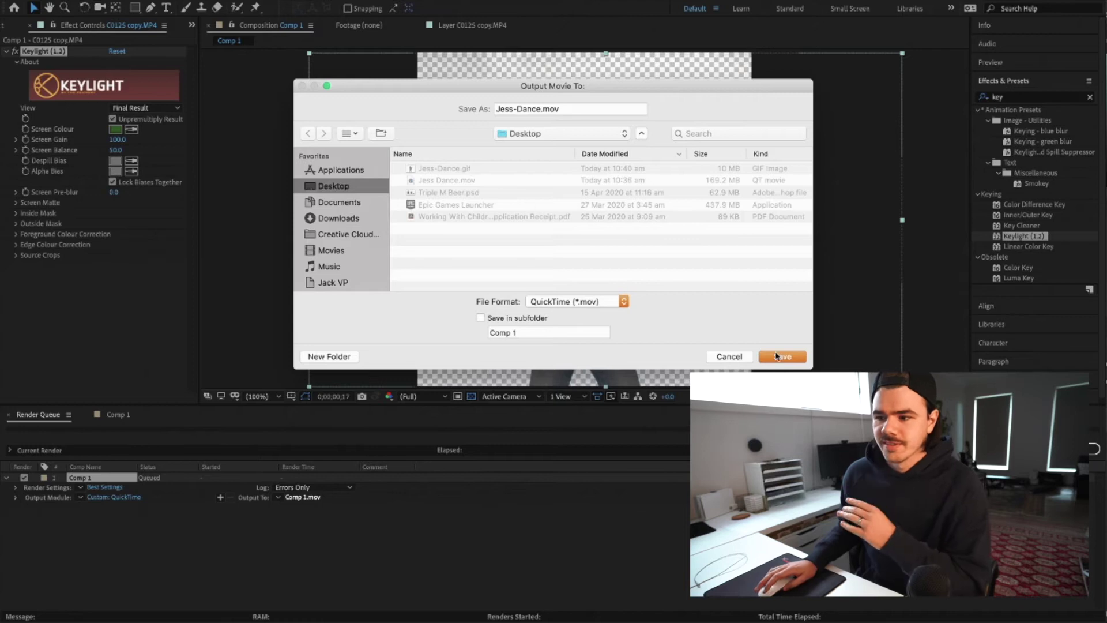
{"action": "left_click", "coordinate": [776, 357]}
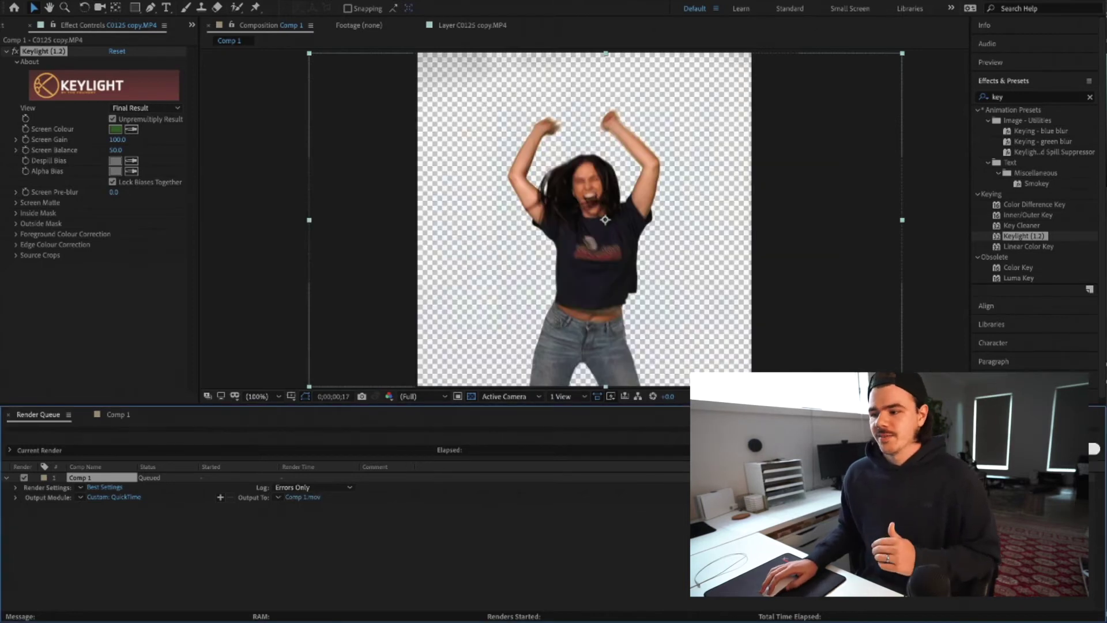
{"action": "left_click", "coordinate": [1093, 448]}
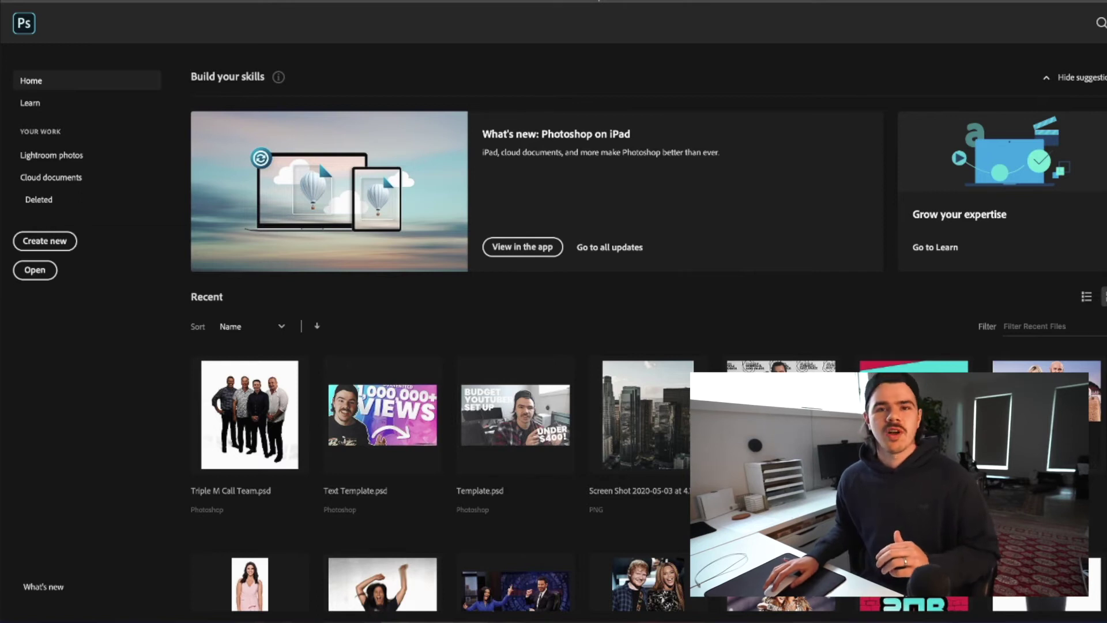
Open Jess Dance.mov in Photoshop, play it, enlarge the Timeline, and rewind to the first frame
{"action": "left_click_drag", "start_coordinate": [1106, 272], "coordinate": [346, 301]}
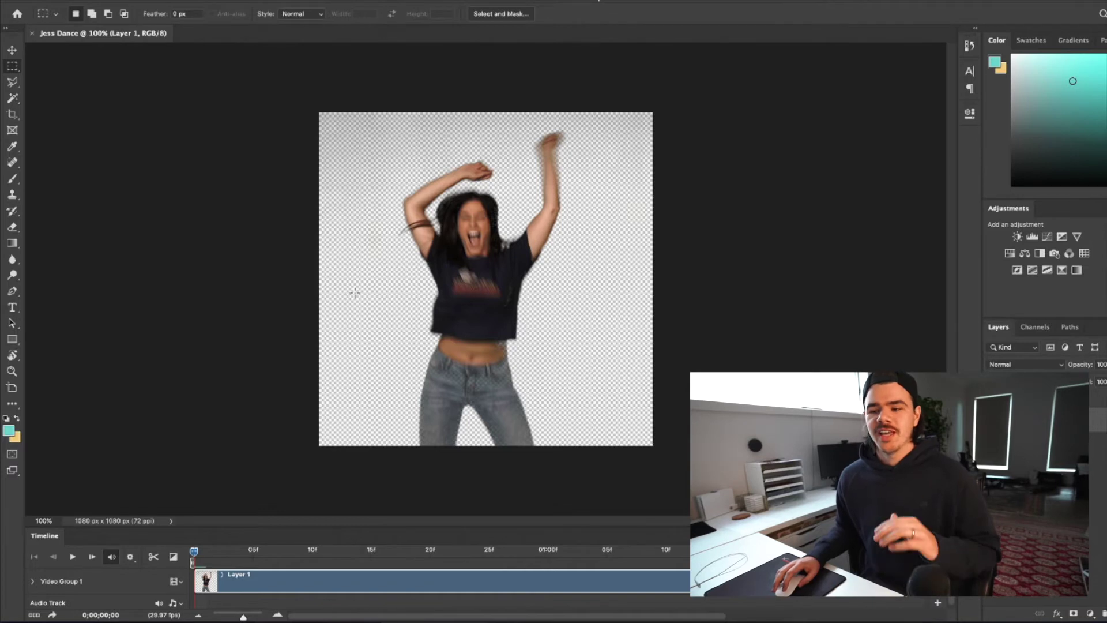
{"action": "key", "text": "space"}
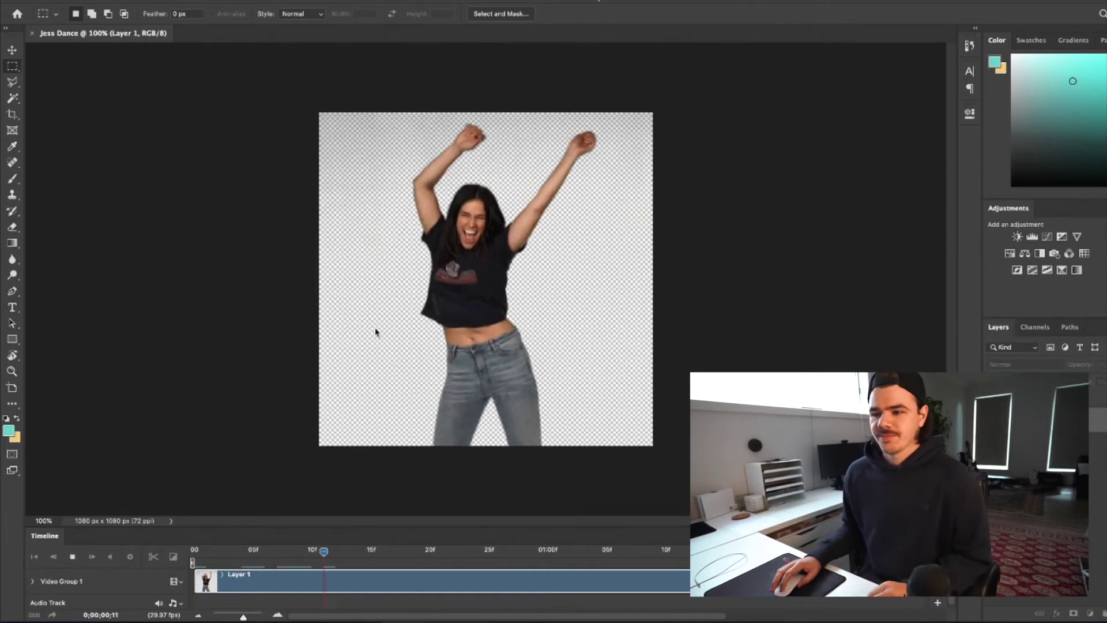
{"action": "left_click_drag", "start_coordinate": [306, 527], "coordinate": [306, 465]}
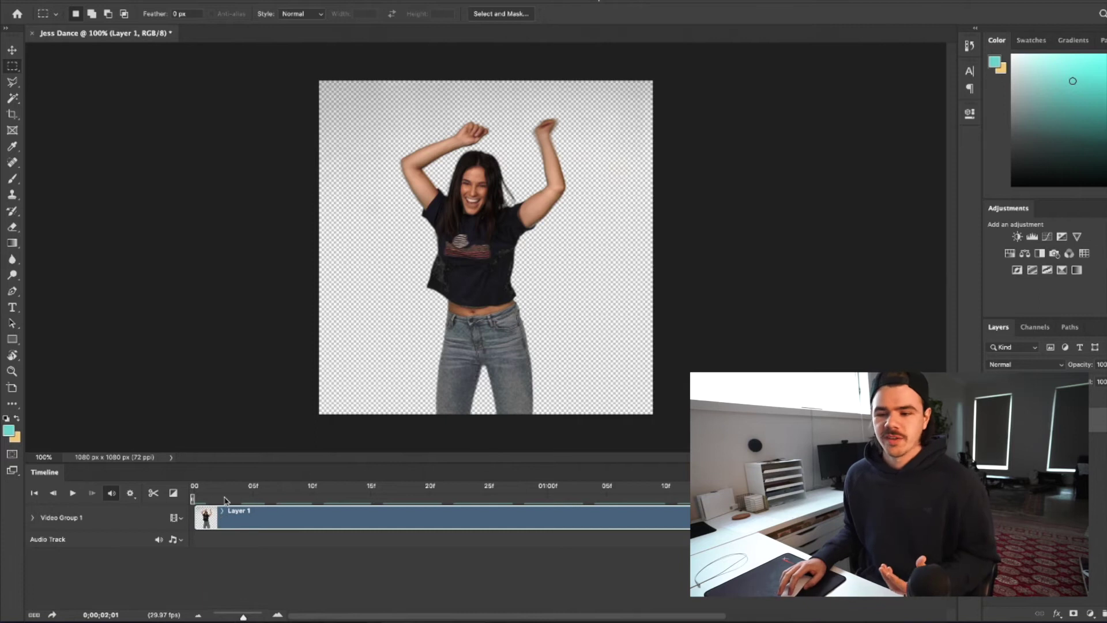
{"action": "left_click", "coordinate": [198, 490]}
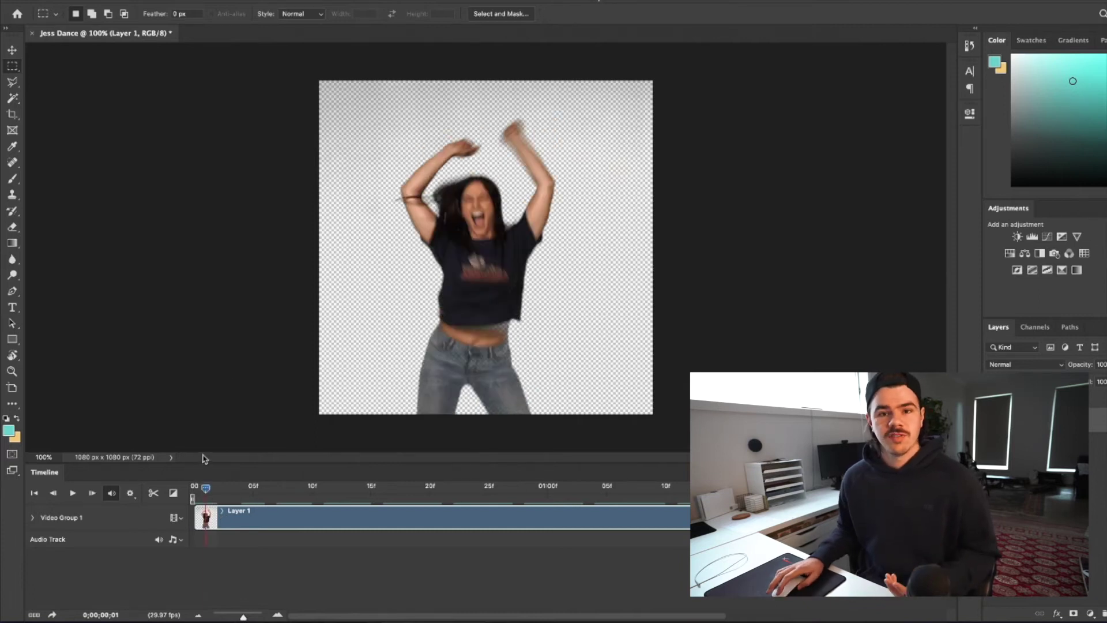
{"action": "left_click", "coordinate": [98, 1]}
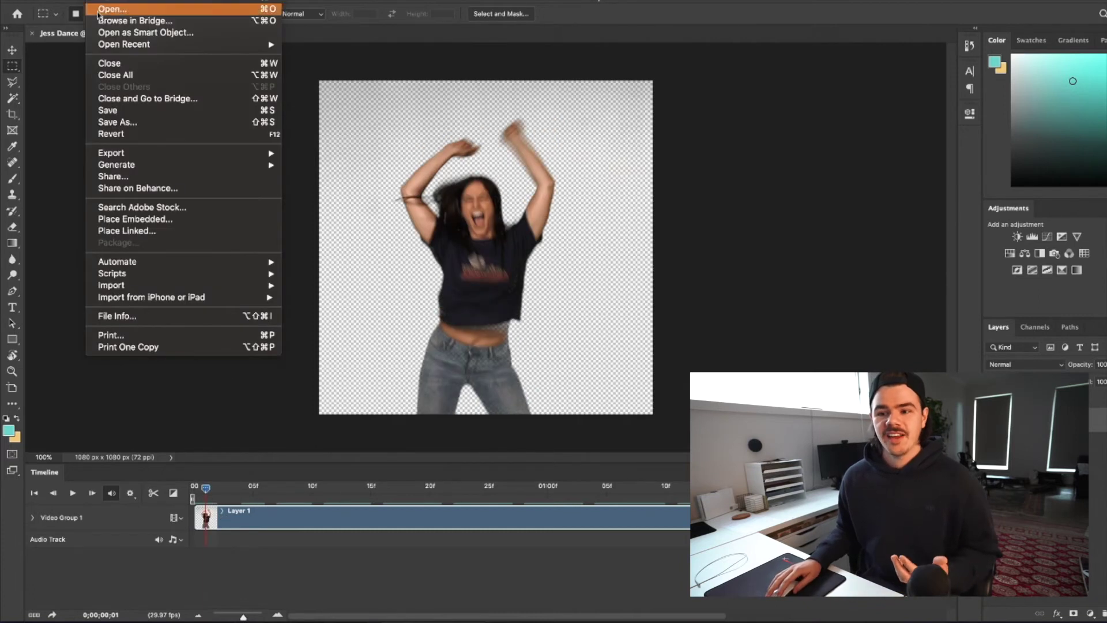
In Save for Web (Legacy), keep the GIF format and set the width to 480
{"action": "mouse_move", "coordinate": [157, 153]}
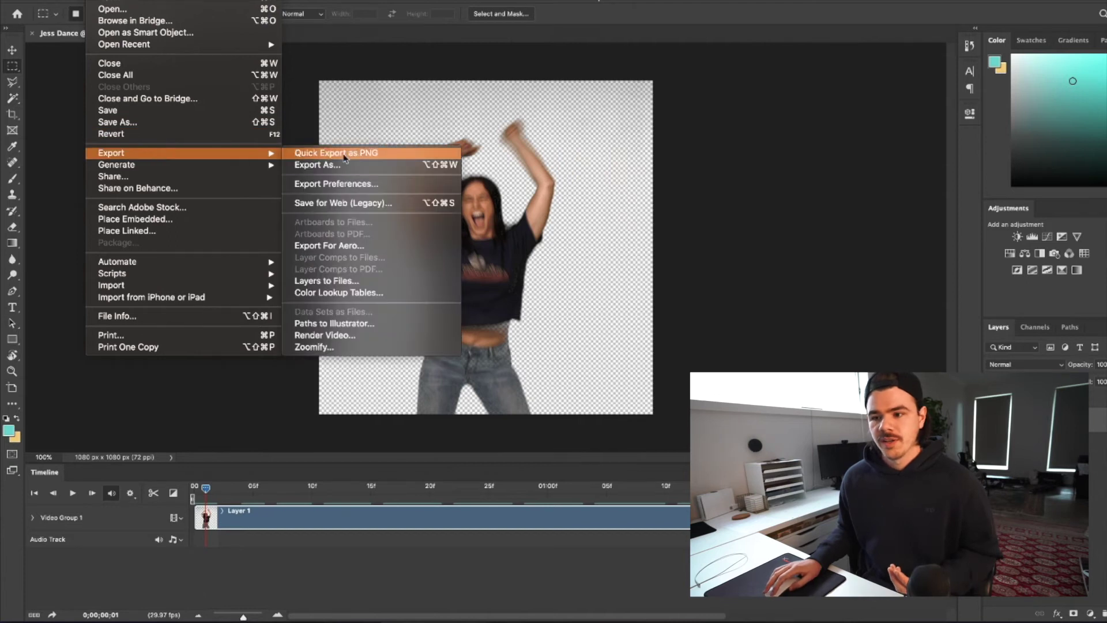
{"action": "left_click", "coordinate": [333, 203]}
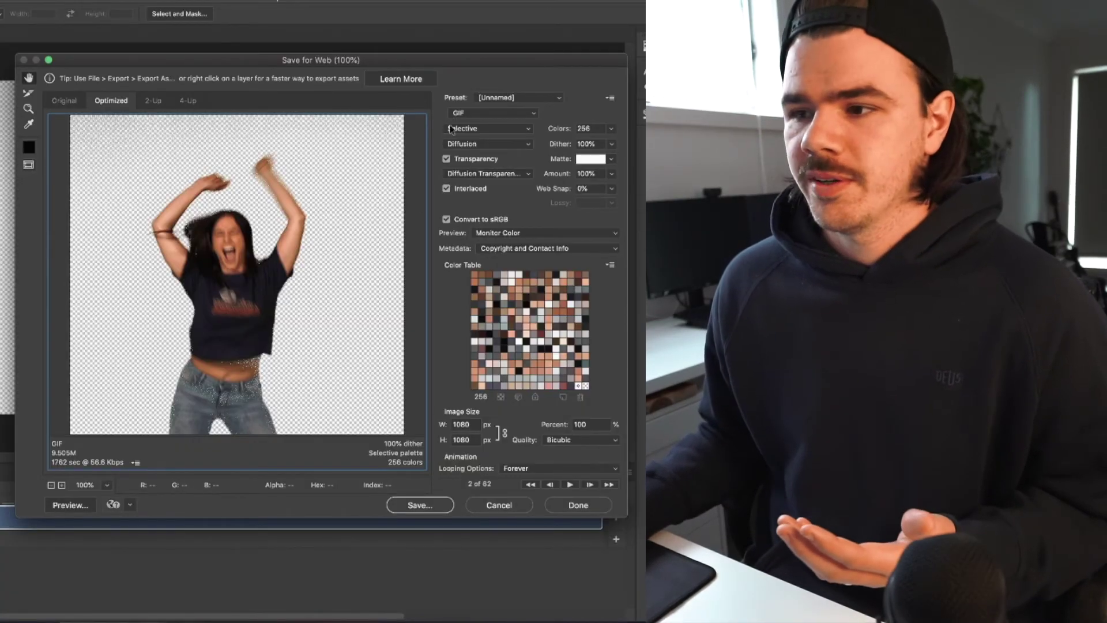
{"action": "left_click", "coordinate": [497, 115]}
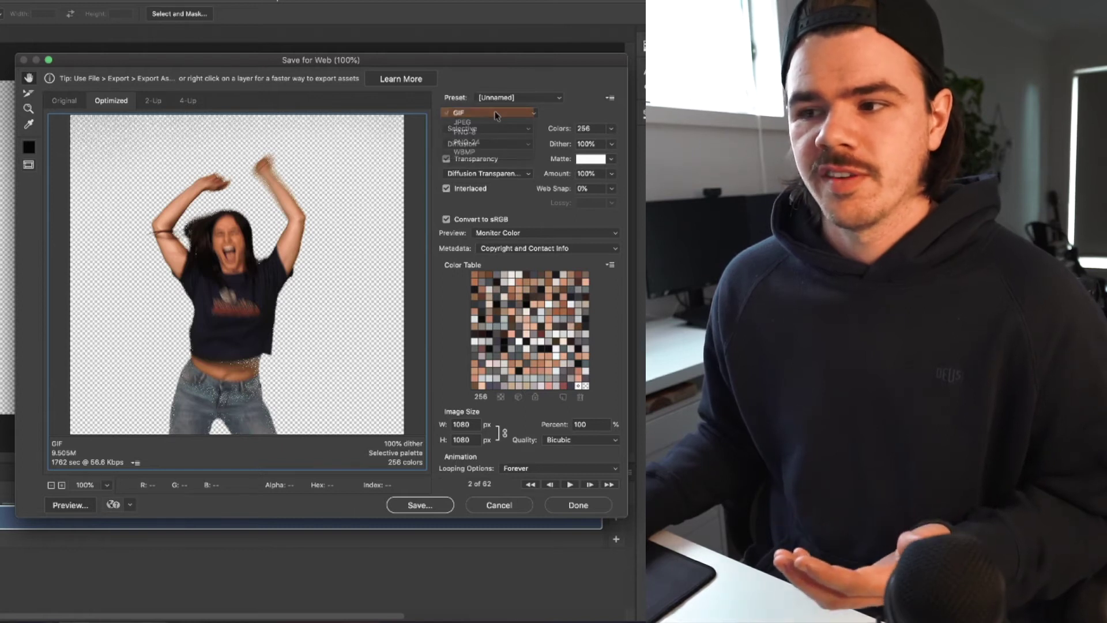
{"action": "left_click", "coordinate": [496, 115]}
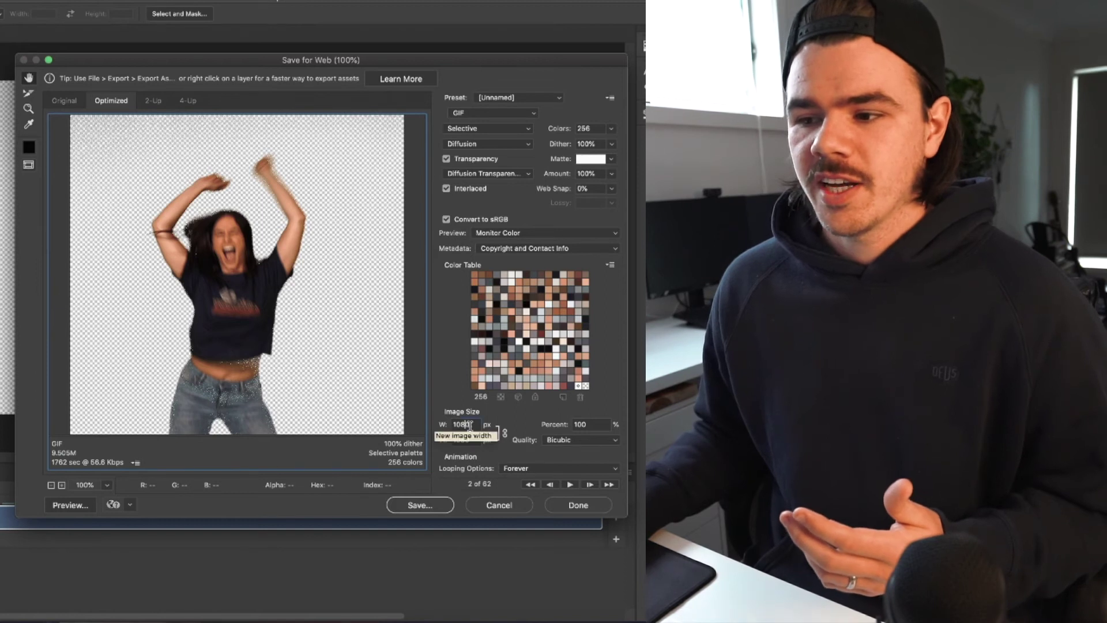
{"action": "type", "text": "480"}
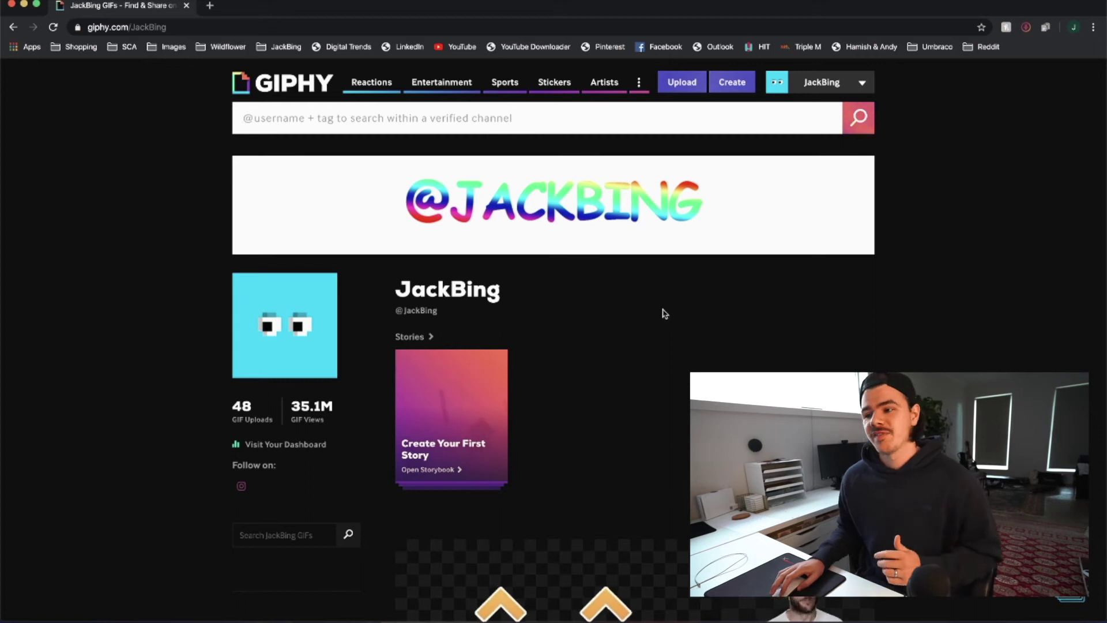
Load Jess-Dance2.gif from the Desktop into Giphy's upload page
{"action": "left_click", "coordinate": [682, 82]}
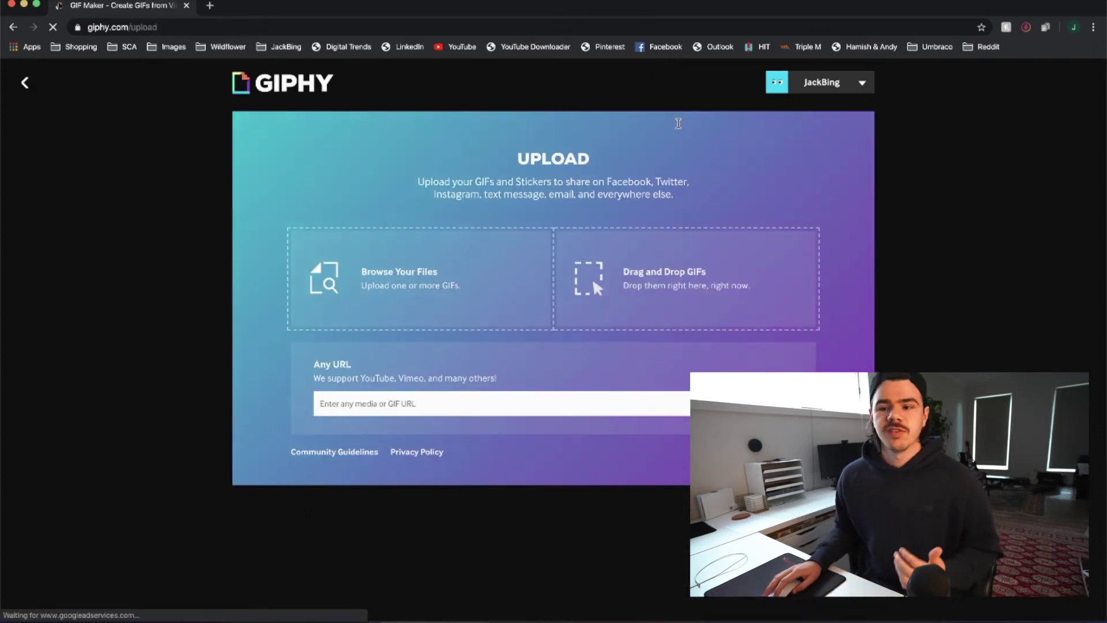
{"action": "left_click", "coordinate": [388, 269]}
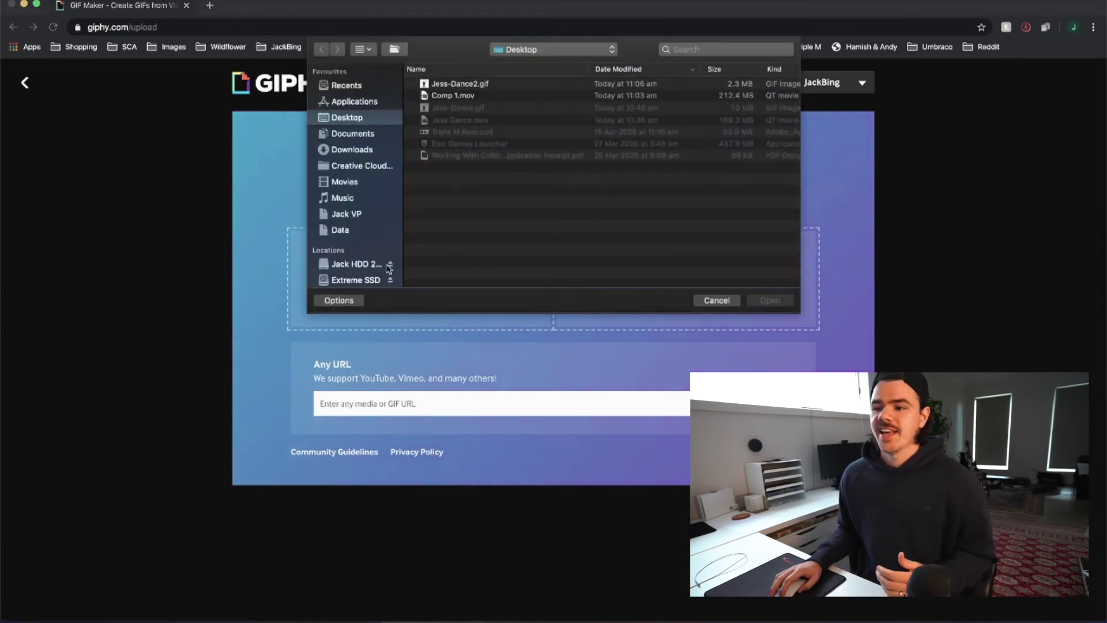
{"action": "left_click", "coordinate": [464, 83]}
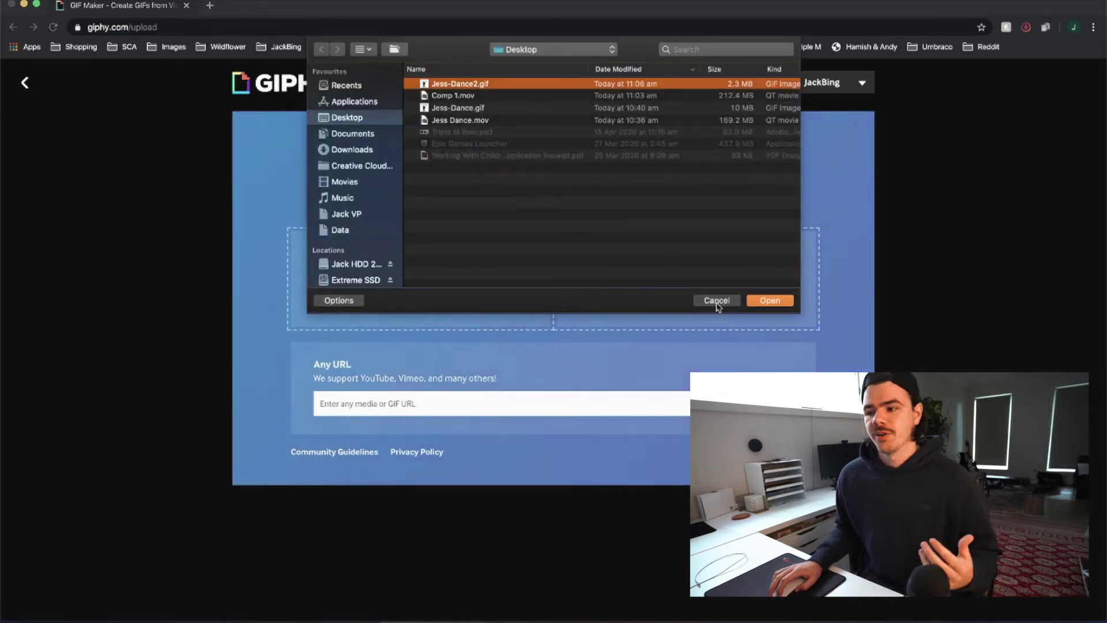
{"action": "left_click", "coordinate": [769, 300]}
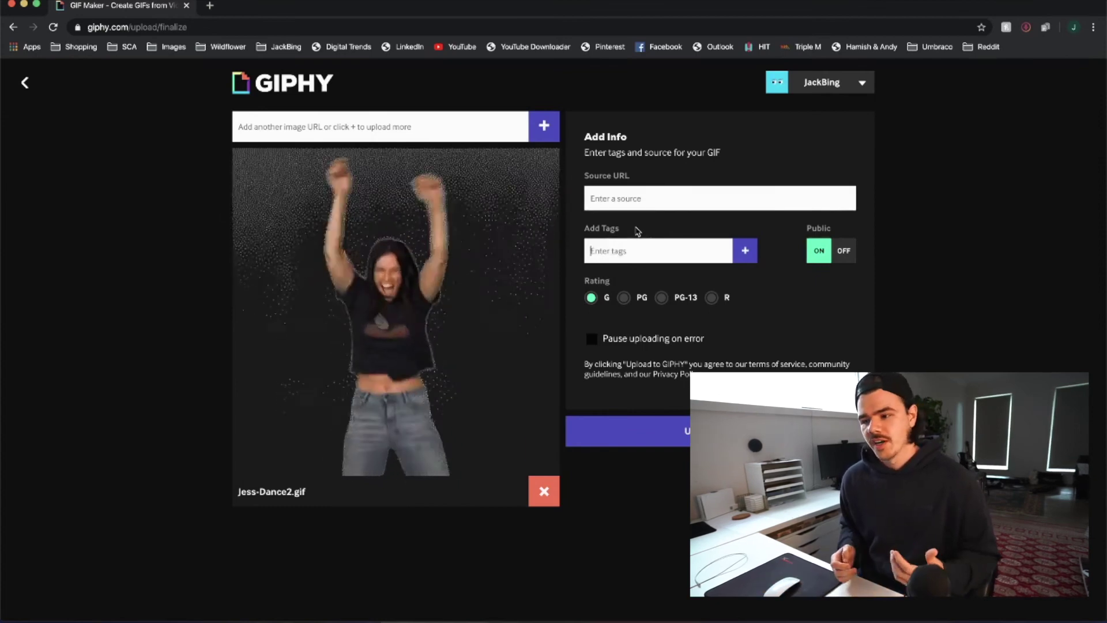
Add the tags dance, funny and happy to the GIF
{"action": "type", "text": "dance"}
{"action": "key", "text": "Return"}
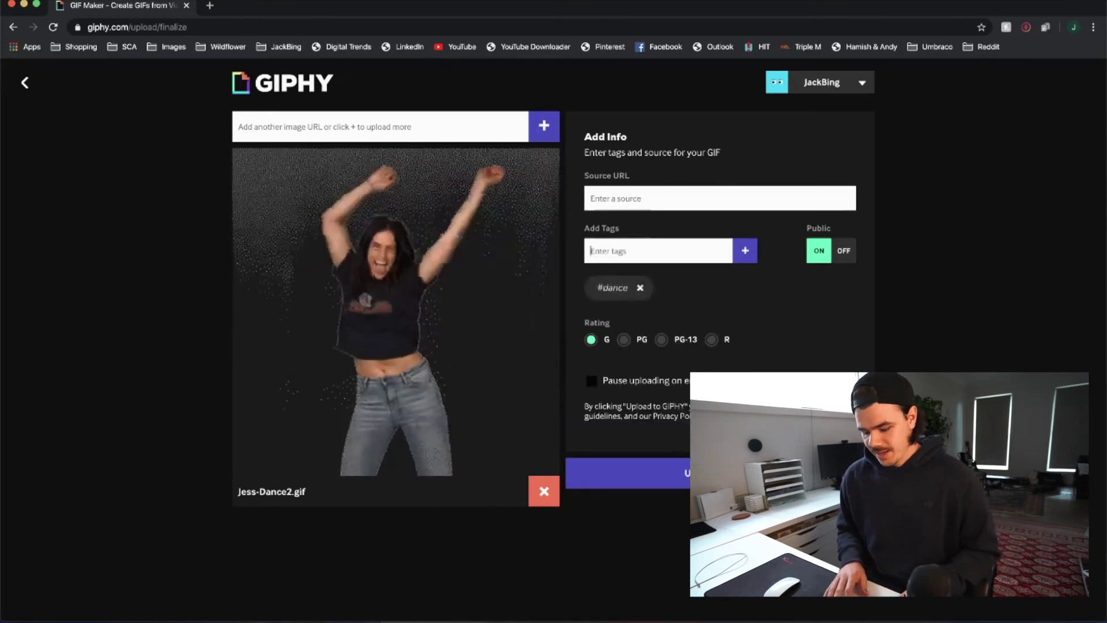
{"action": "type", "text": "c"}
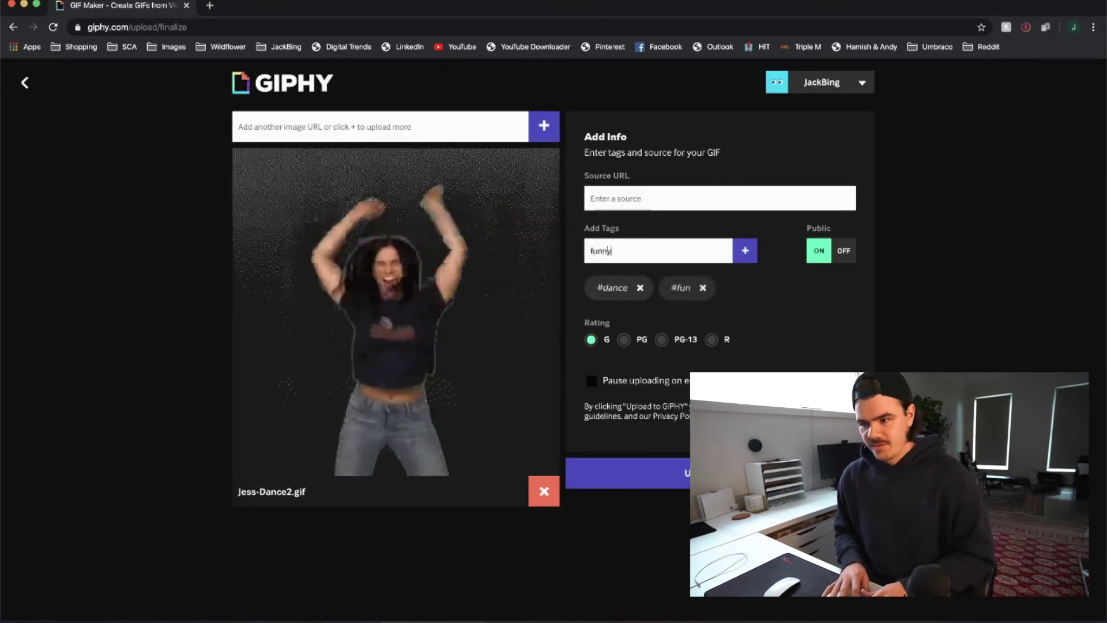
{"action": "key", "text": "Return"}
{"action": "type", "text": "happ"}
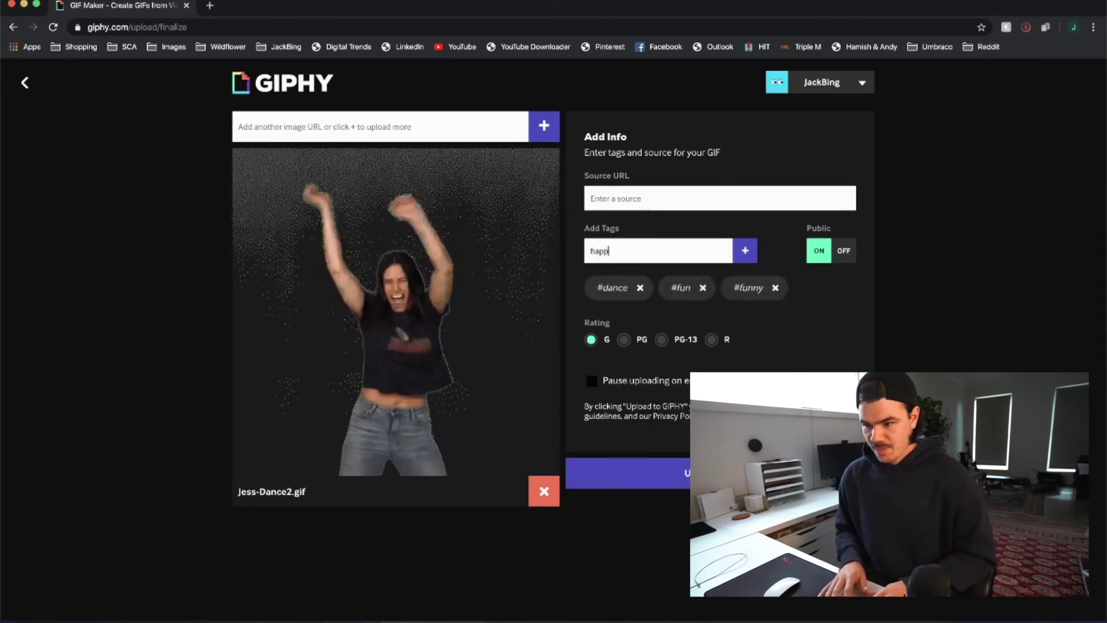
{"action": "type", "text": "y"}
{"action": "key", "text": "Return"}
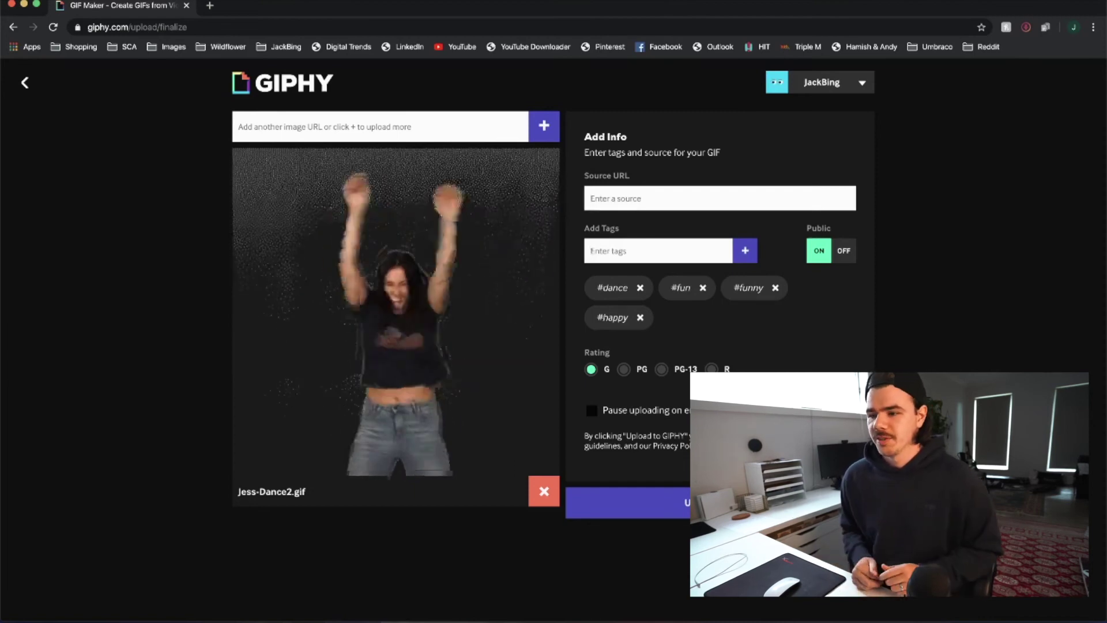
Add a name tag plus hit, 1069, woo and woohoo, then upload the GIF to Giphy
{"action": "type", "text": "jess, hit, 1069"}
{"action": "key", "text": "Return"}
{"action": "type", "text": "woo, woohoo"}
{"action": "key", "text": "Return"}
{"action": "left_click", "coordinate": [629, 532]}
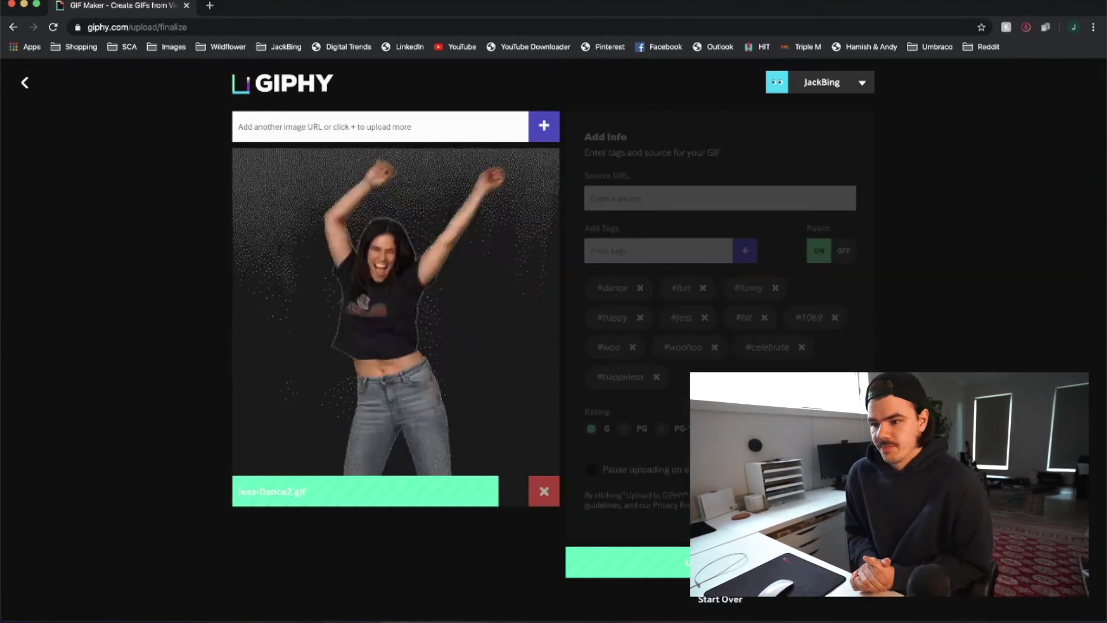